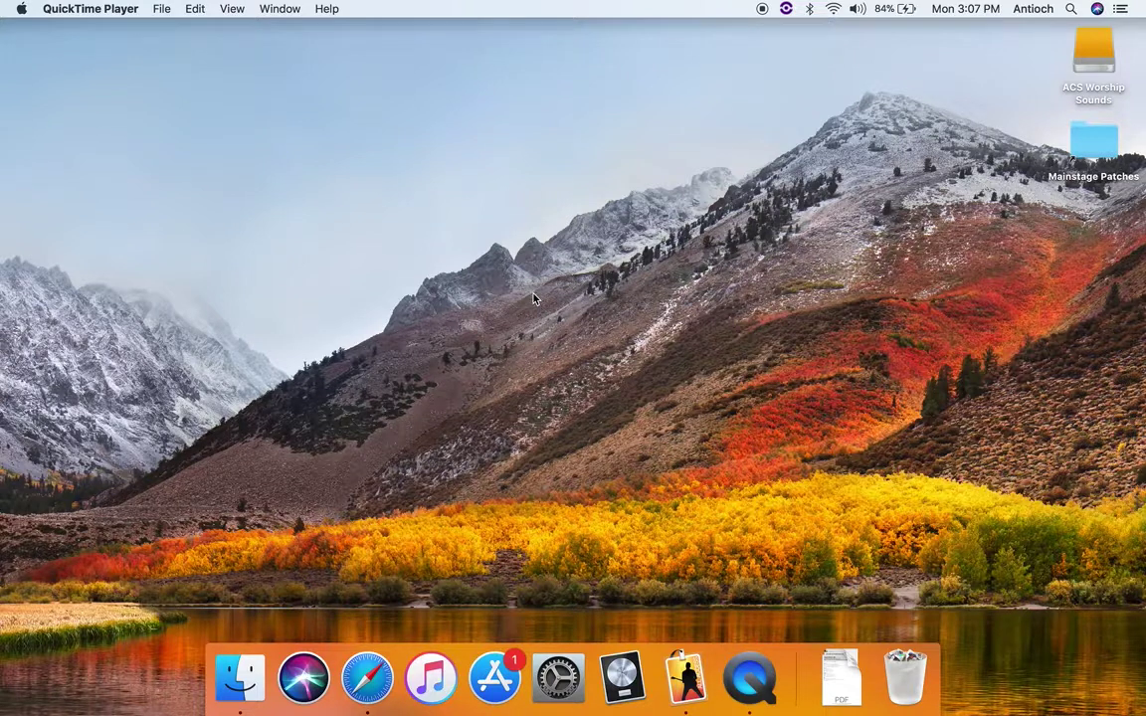
# Open the Mainstage Patches folder in Documents and show it as a list.
pyautogui.click(1098, 148)
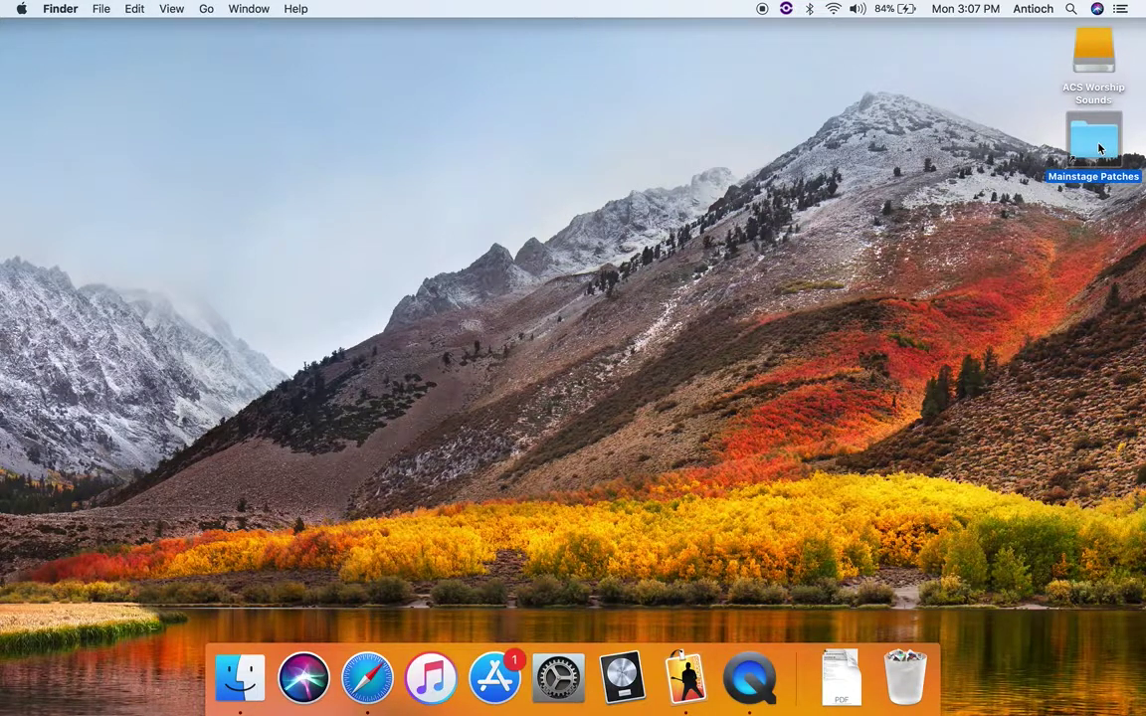
pyautogui.doubleClick(1099, 149)
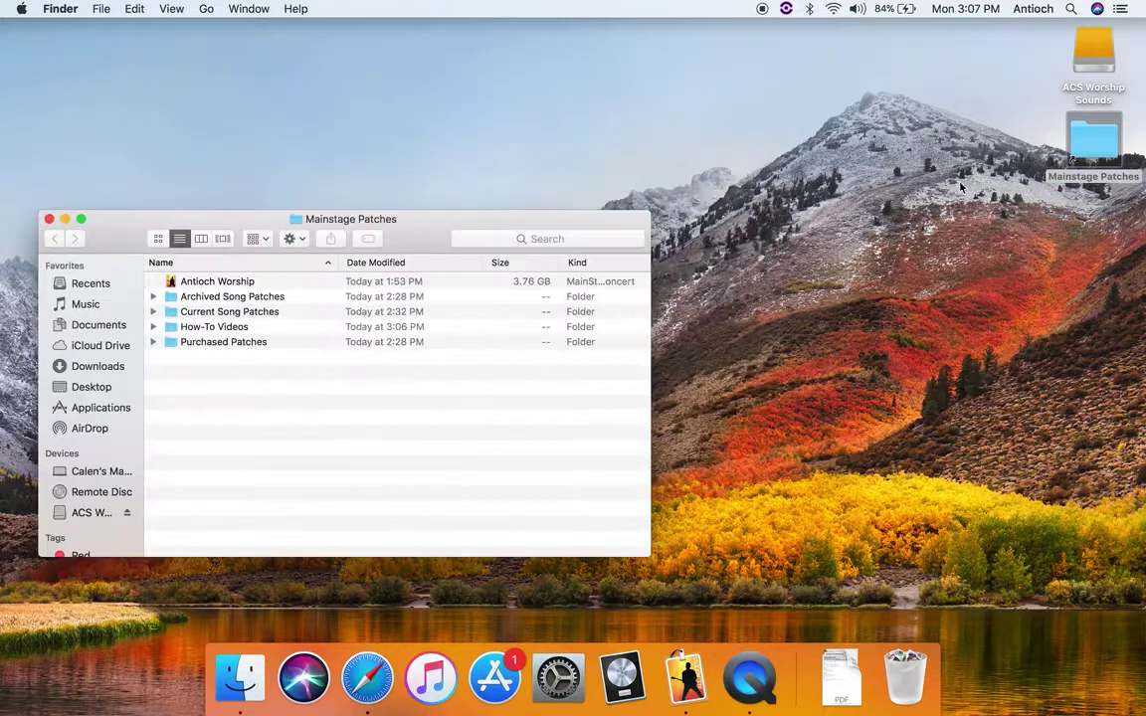
pyautogui.moveTo(215, 223); pyautogui.dragTo(435, 169)
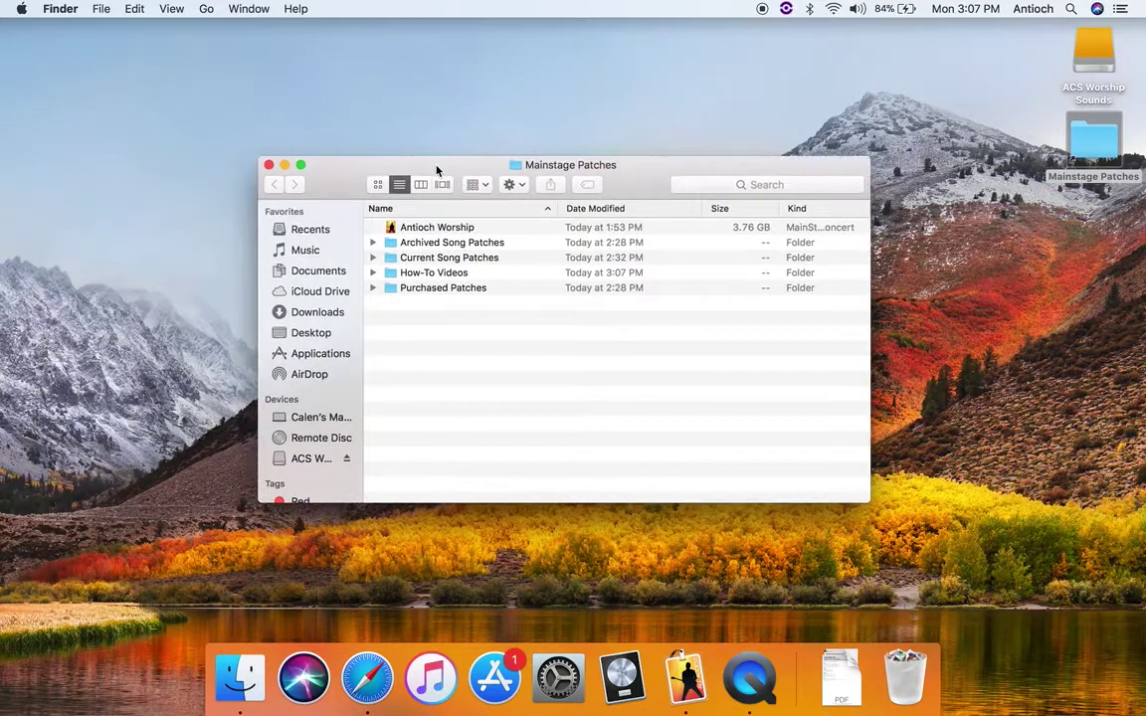
pyautogui.click(299, 271)
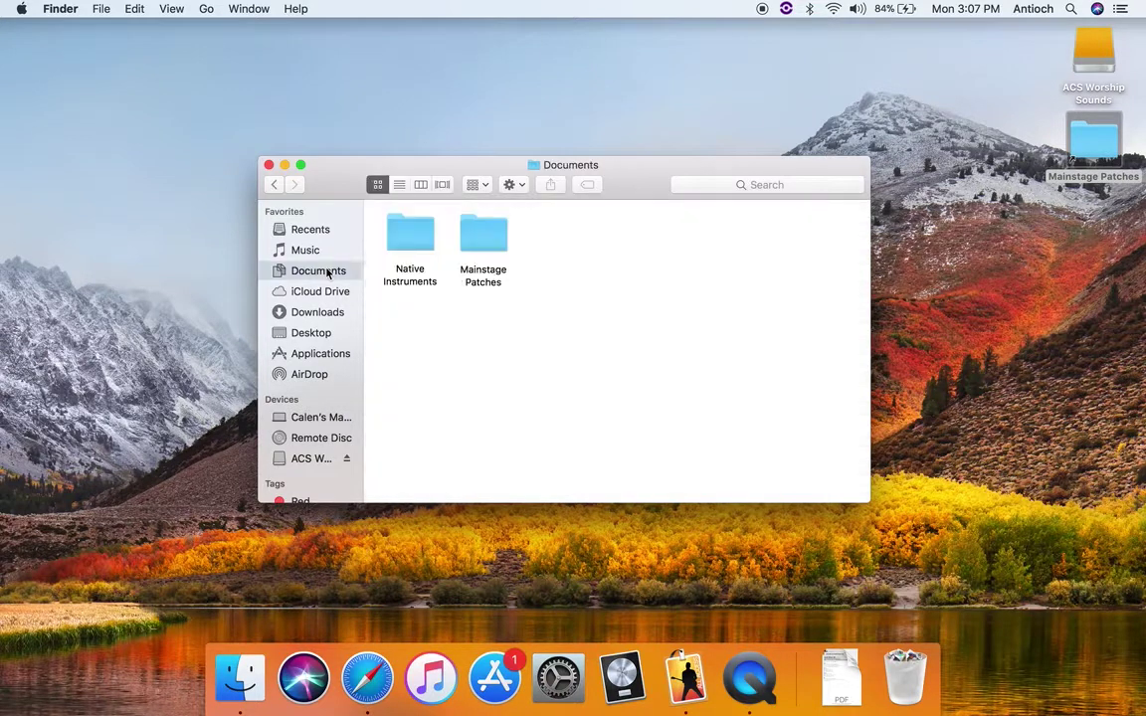
pyautogui.doubleClick(484, 245)
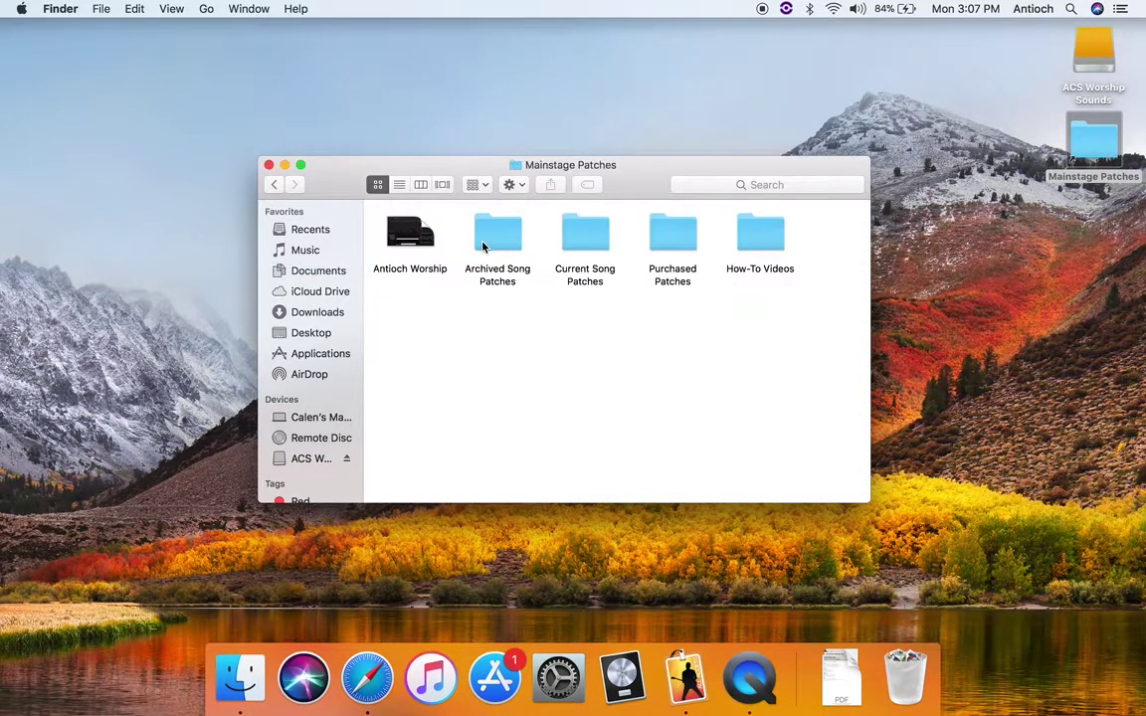
pyautogui.click(399, 184)
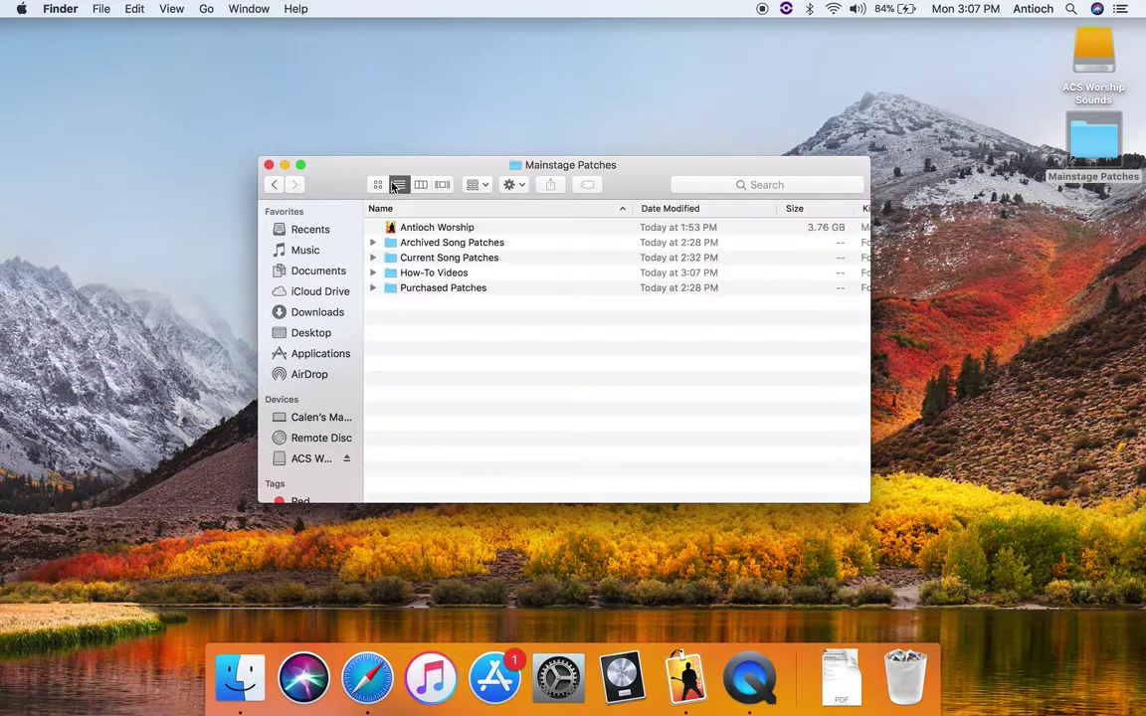
# Look over Antioch Worship, Archived, Current, How-To Videos and Purchased Patches entries.
pyautogui.click(408, 229)
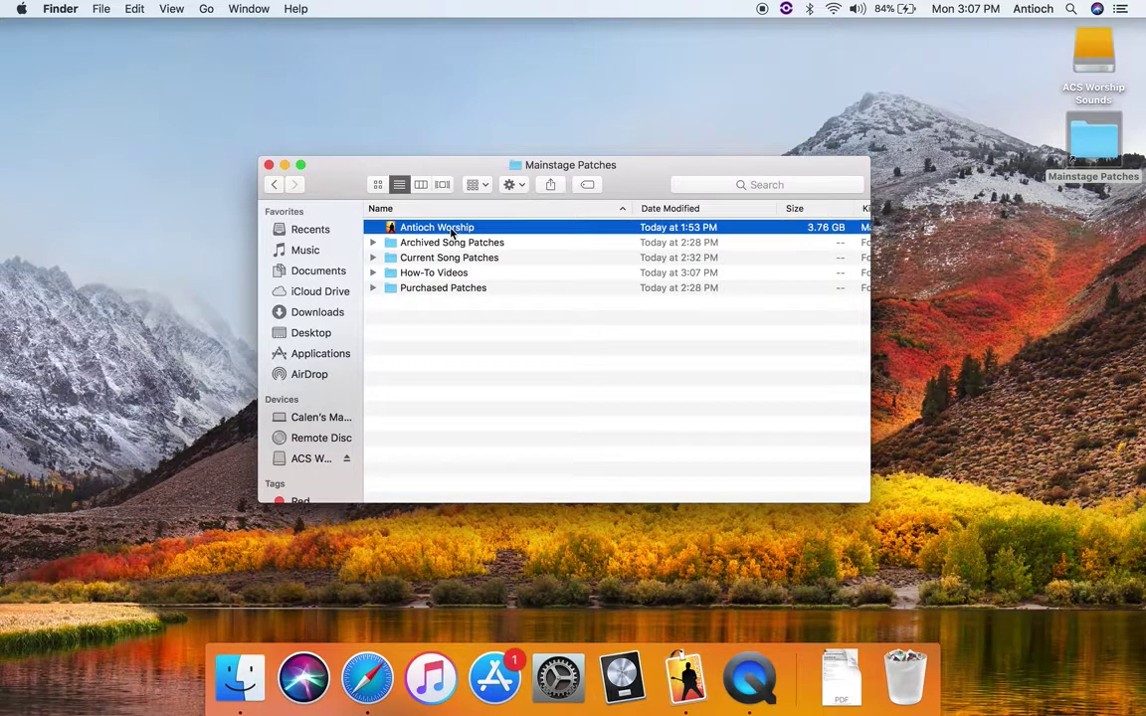
pyautogui.click(446, 244)
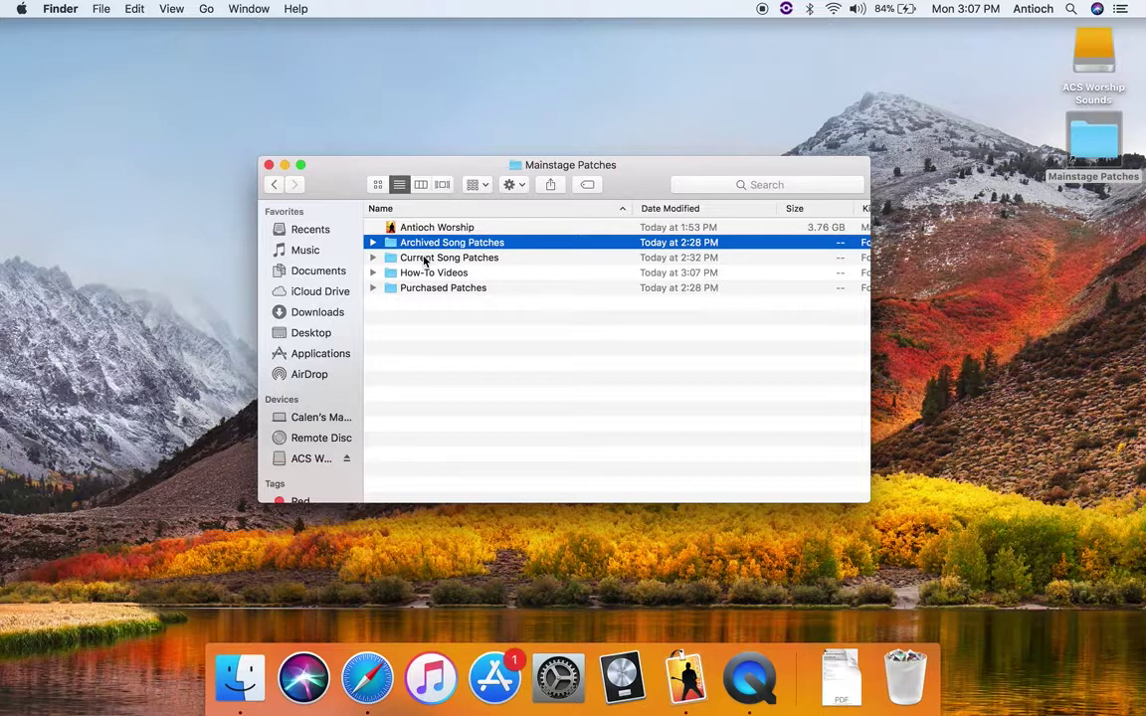
pyautogui.click(425, 261)
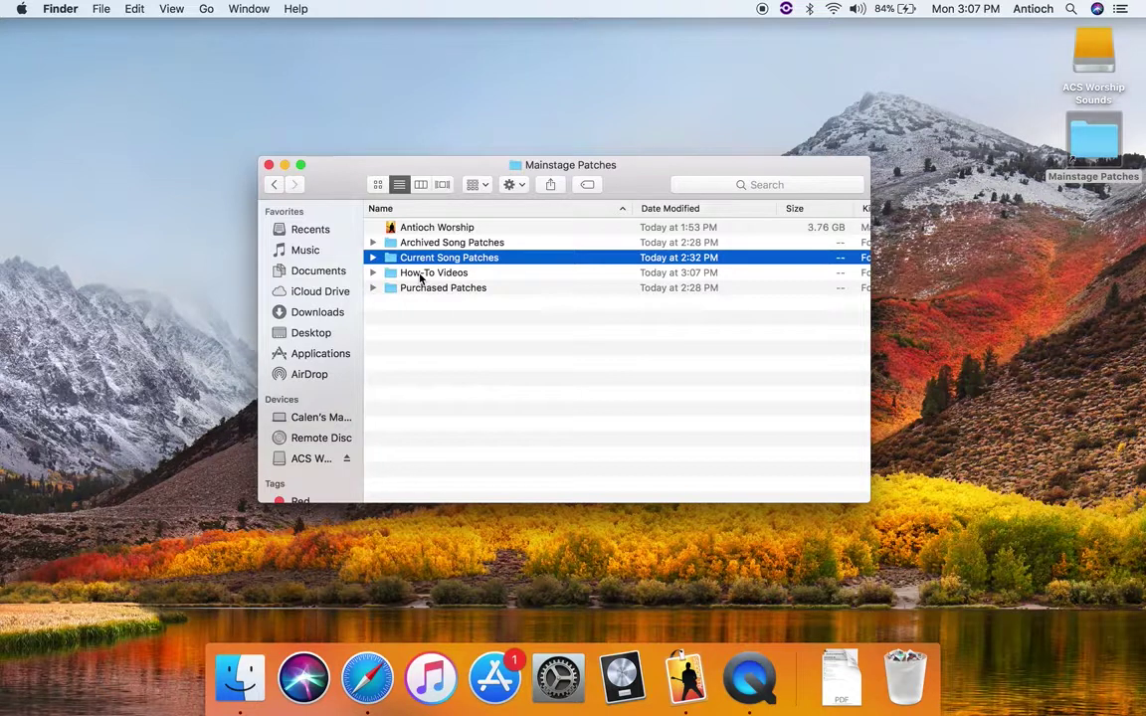
pyautogui.click(421, 276)
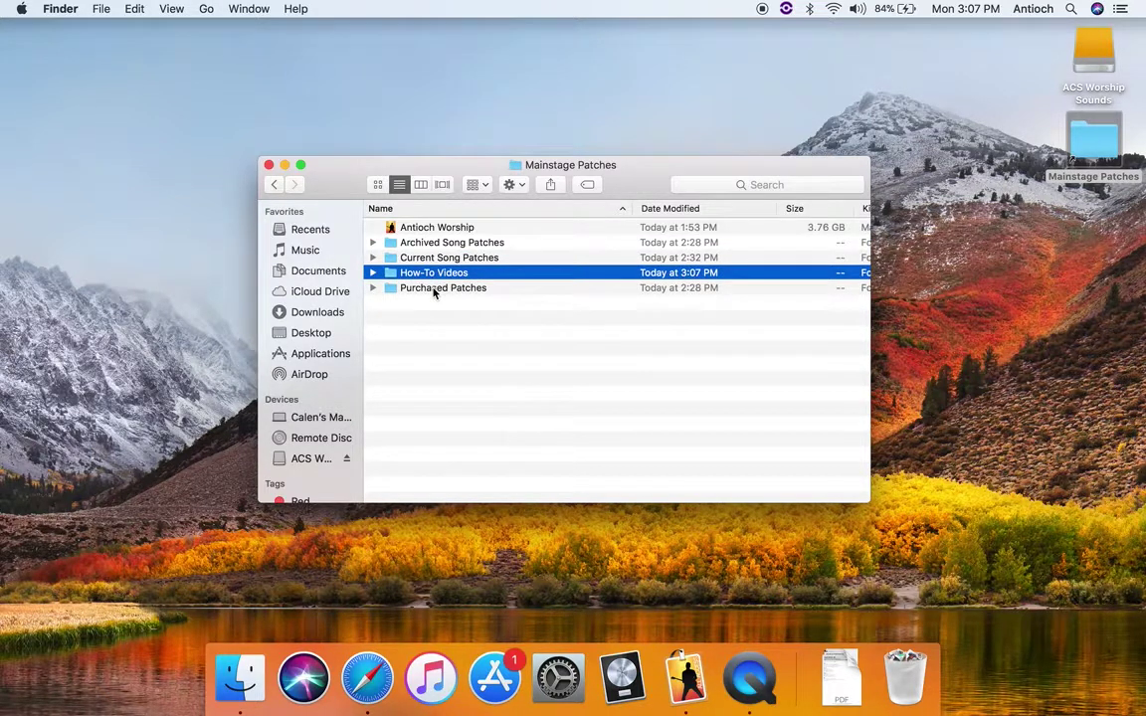
pyautogui.click(433, 289)
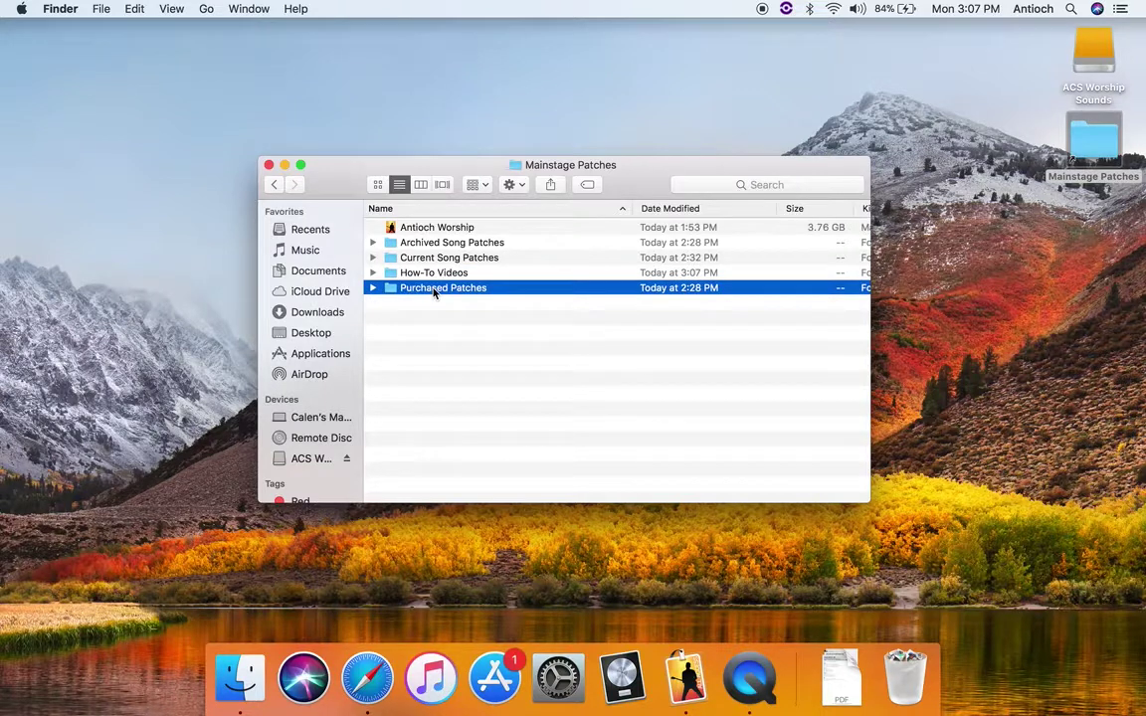
# Expand and collapse Purchased Patches and Atmospheric Pads, then open the Antioch Worship concert.
pyautogui.click(372, 287)
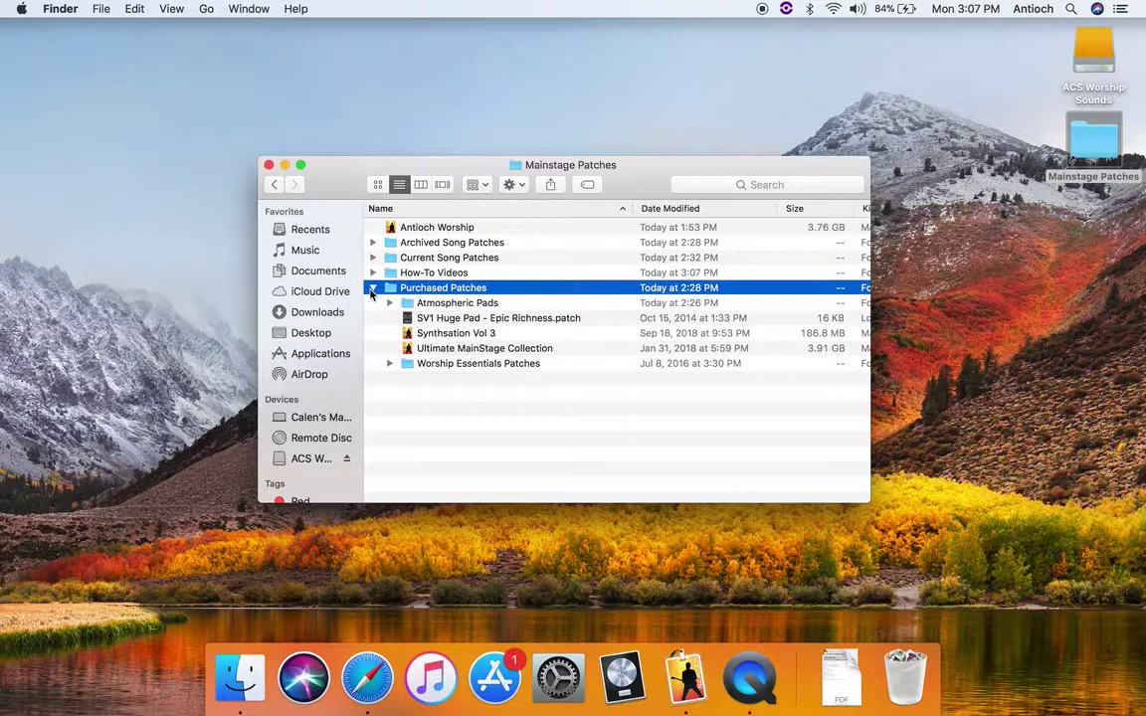
pyautogui.click(390, 303)
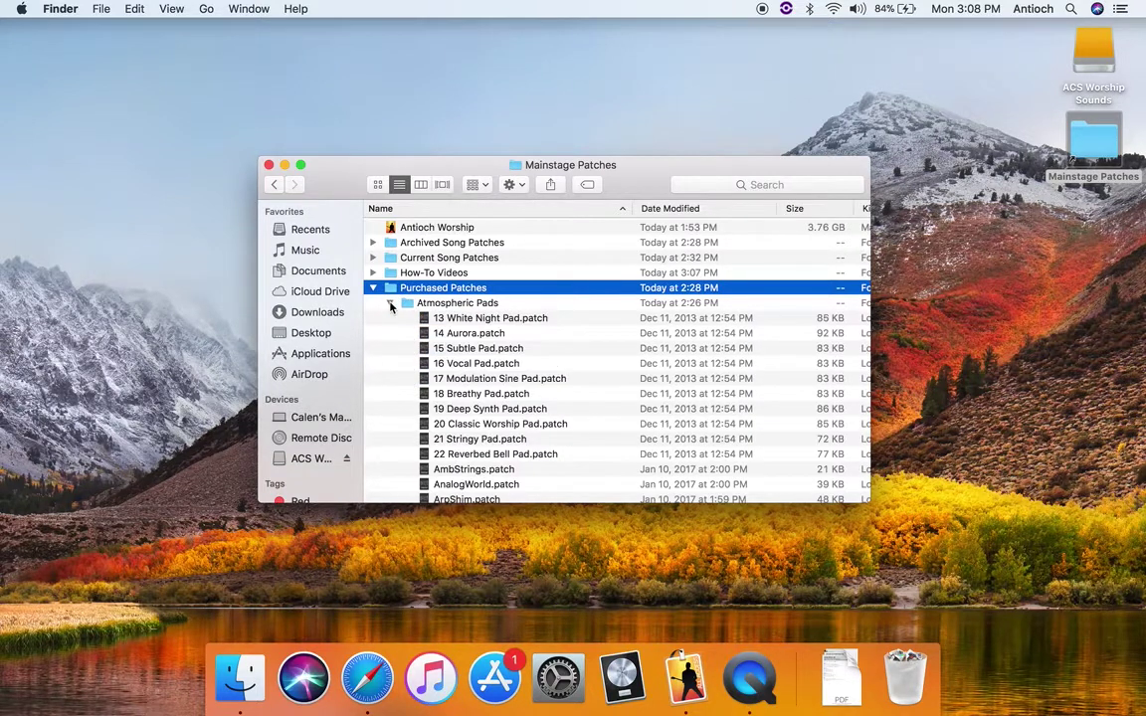
pyautogui.click(390, 304)
pyautogui.click(373, 290)
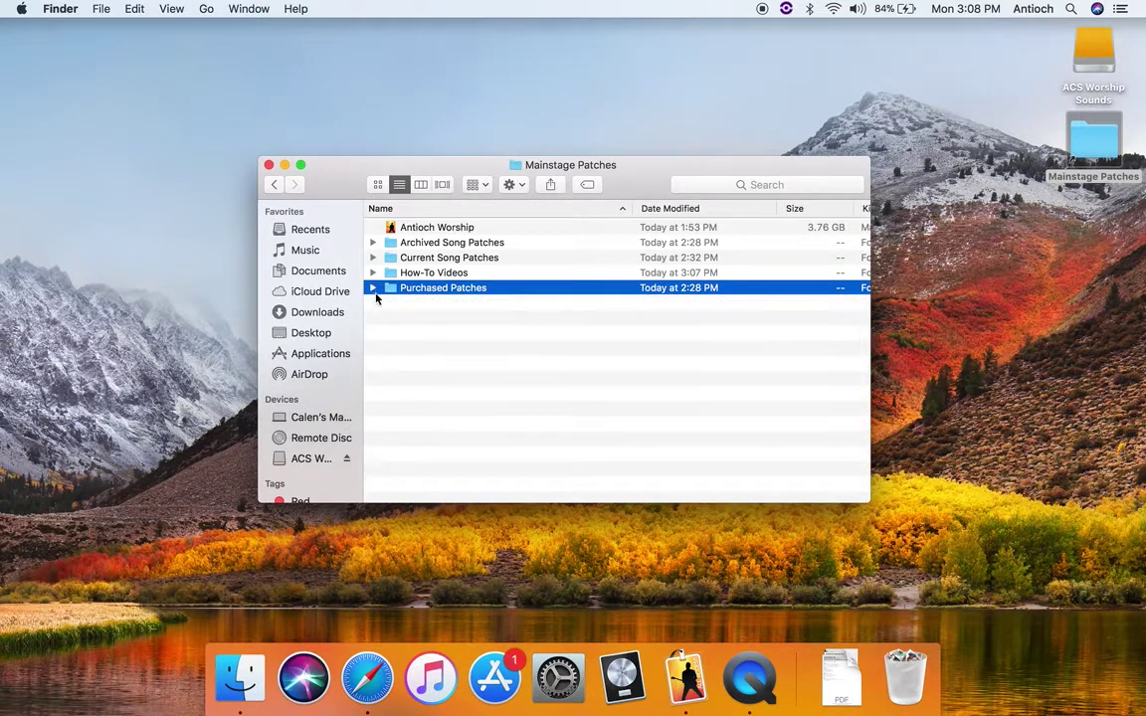
pyautogui.click(439, 229)
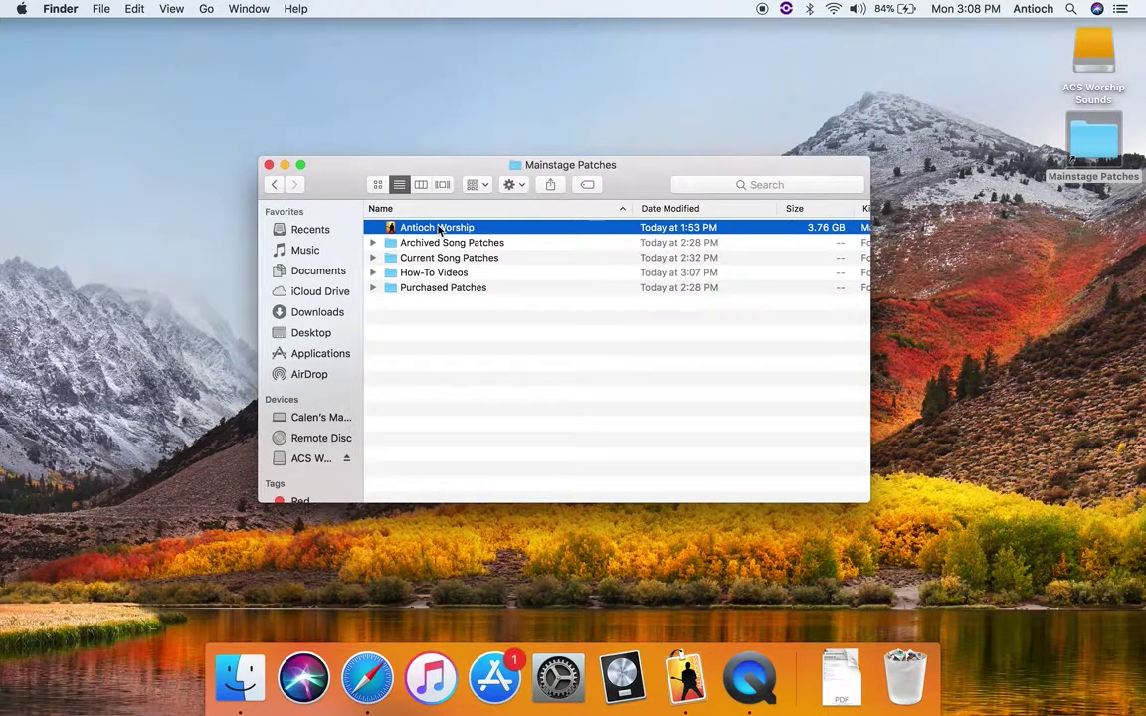
pyautogui.doubleClick(438, 229)
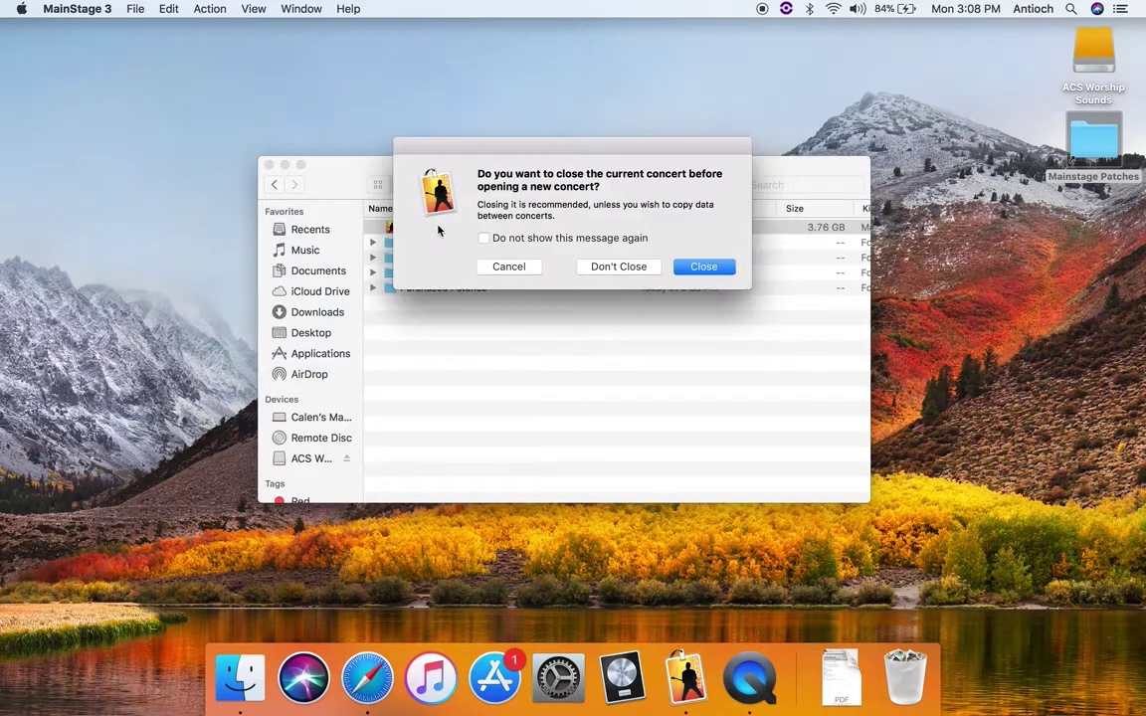
# Close the current concert to load Antioch Worship, inspect the 1/8 control, enter full-screen Perform mode.
pyautogui.click(521, 269)
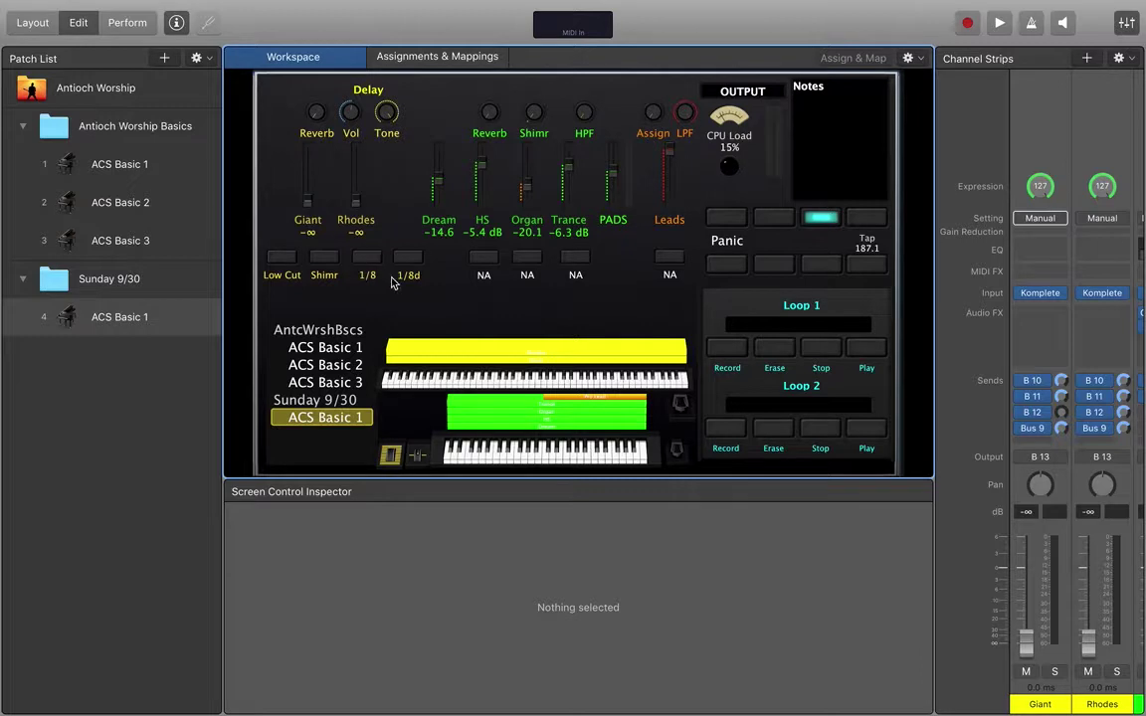
pyautogui.click(367, 260)
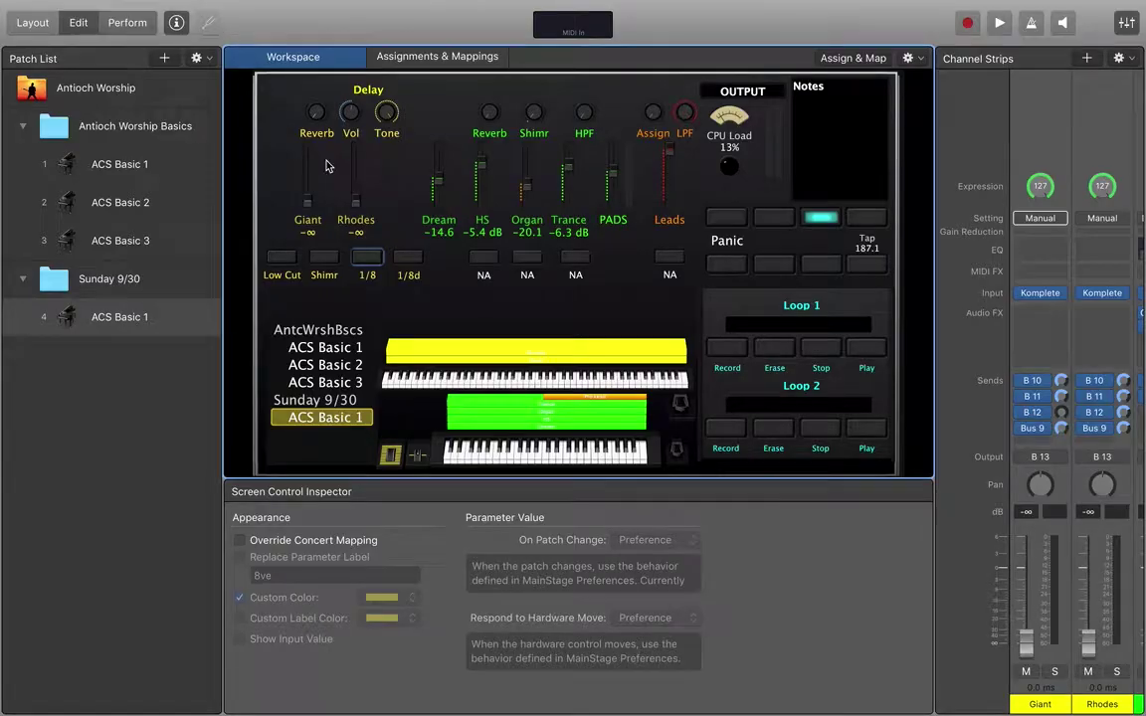
pyautogui.press('super+4')
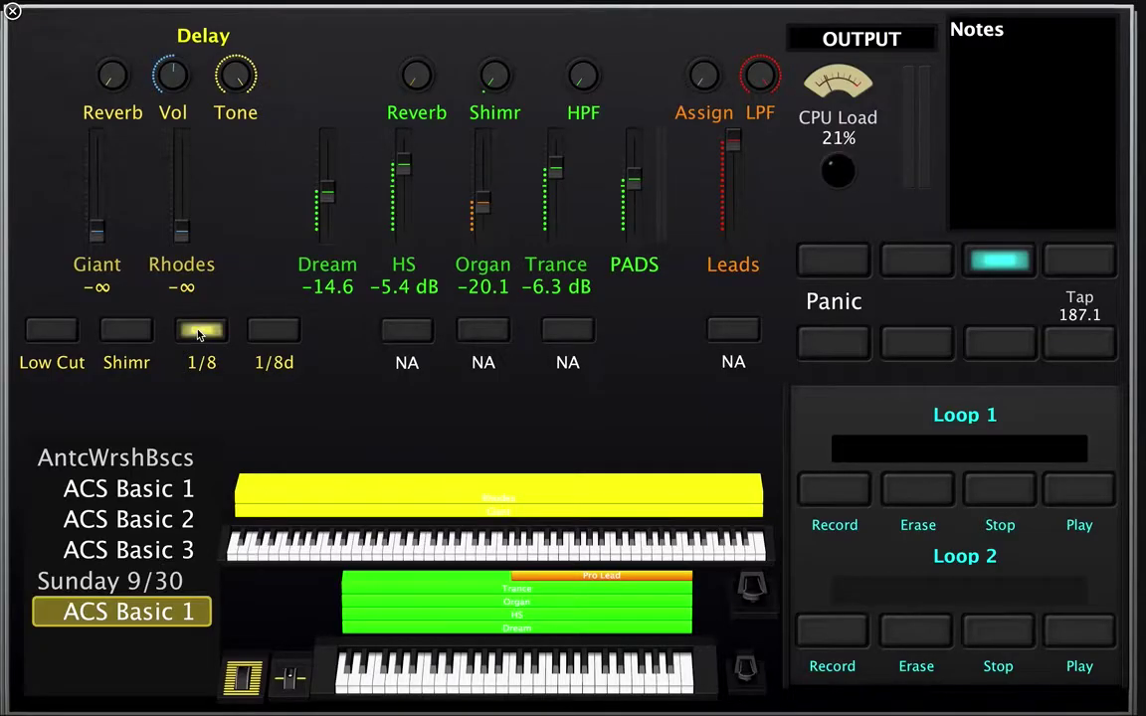
# Toggle the 1/8 and dotted 1/8 delay timings off, raise Delay Tone, and disable Low Cut.
pyautogui.click(273, 336)
pyautogui.click(275, 343)
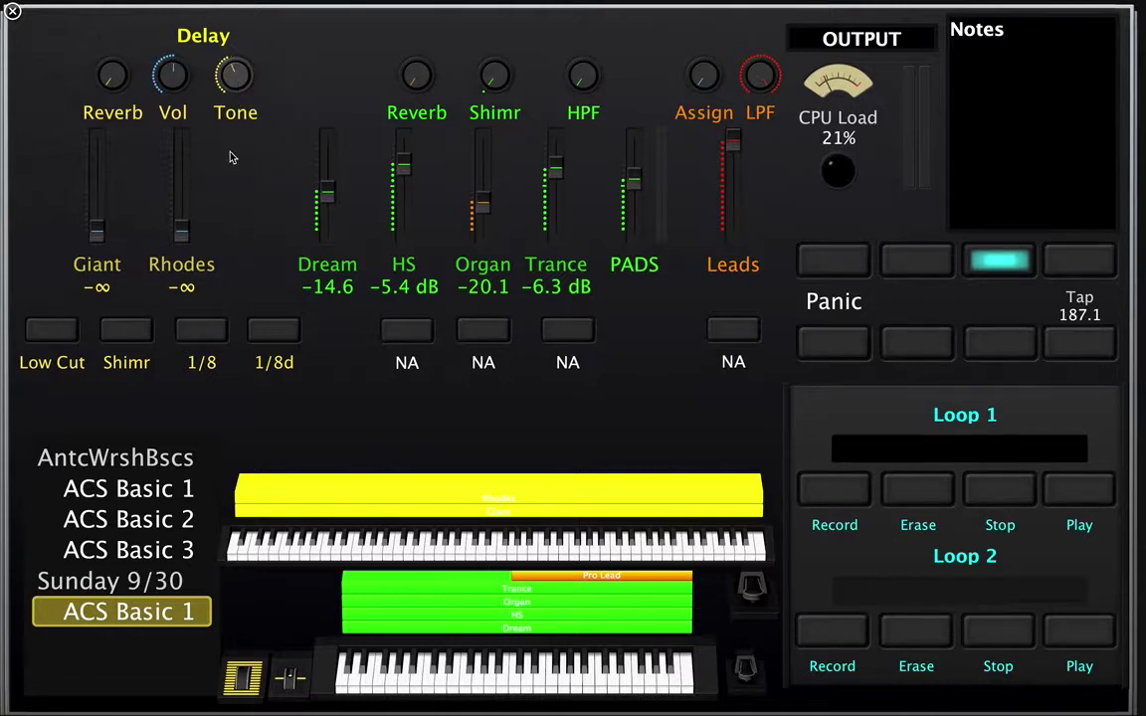
pyautogui.moveTo(234, 74); pyautogui.dragTo(226, 14)
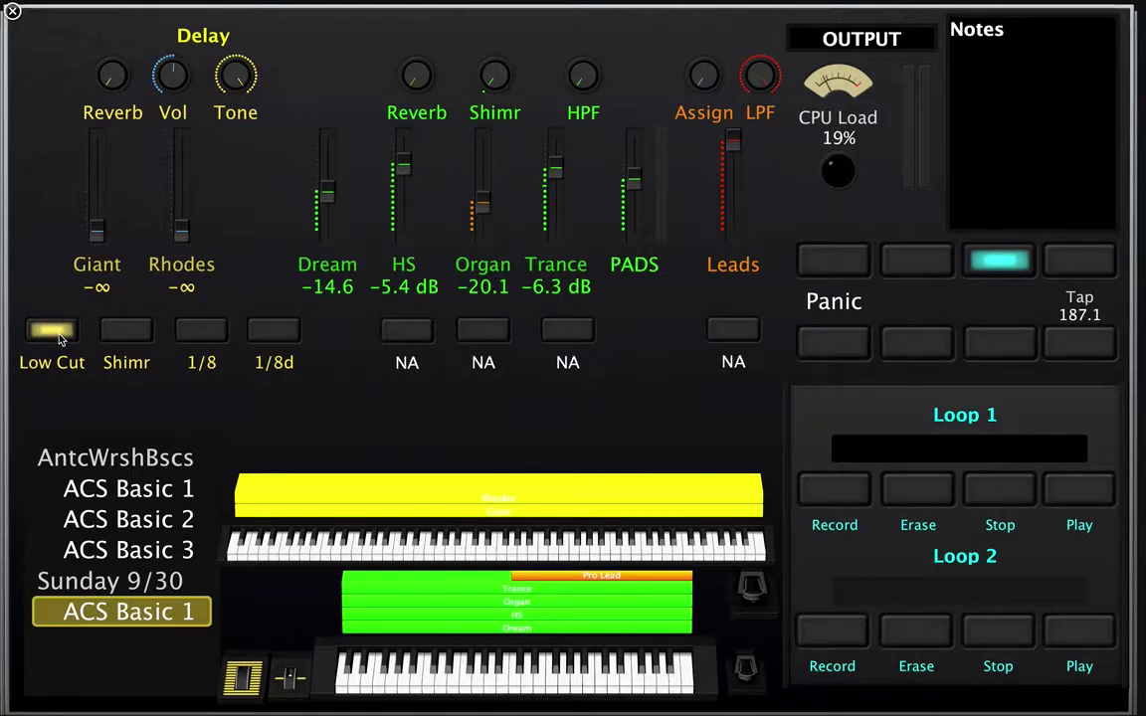
pyautogui.click(60, 339)
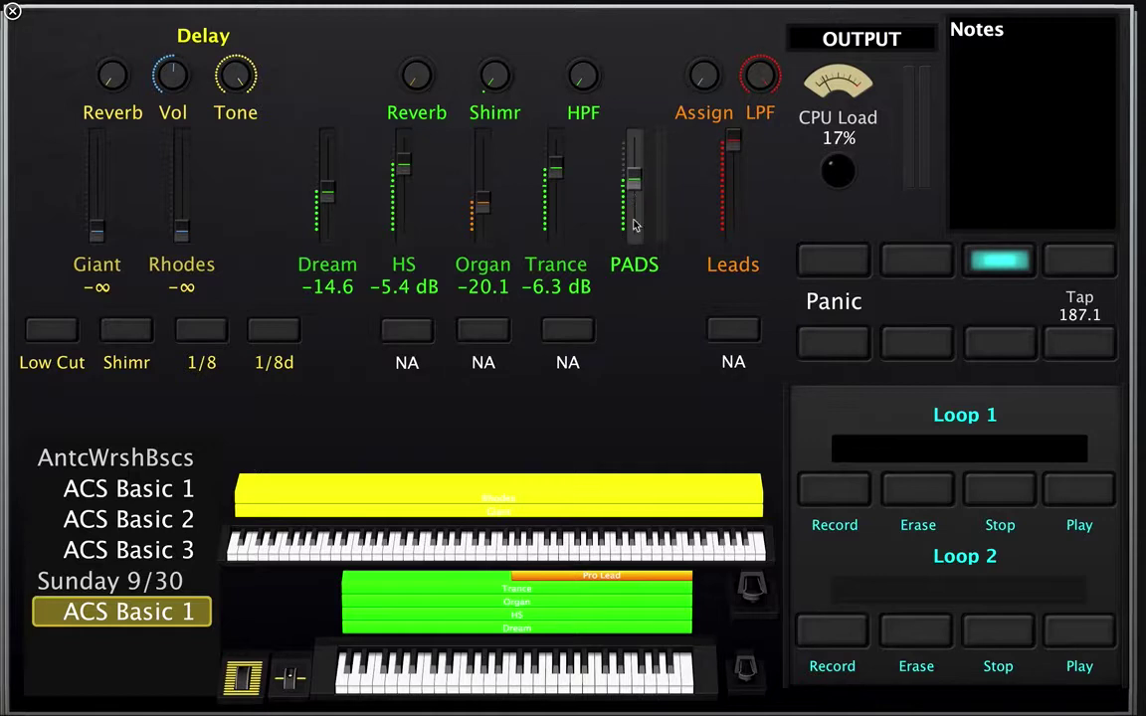
# Test PADS down and back up, then try Organ at -6.2 dB and HS at -25.4.
pyautogui.moveTo(634, 225); pyautogui.dragTo(626, 319)
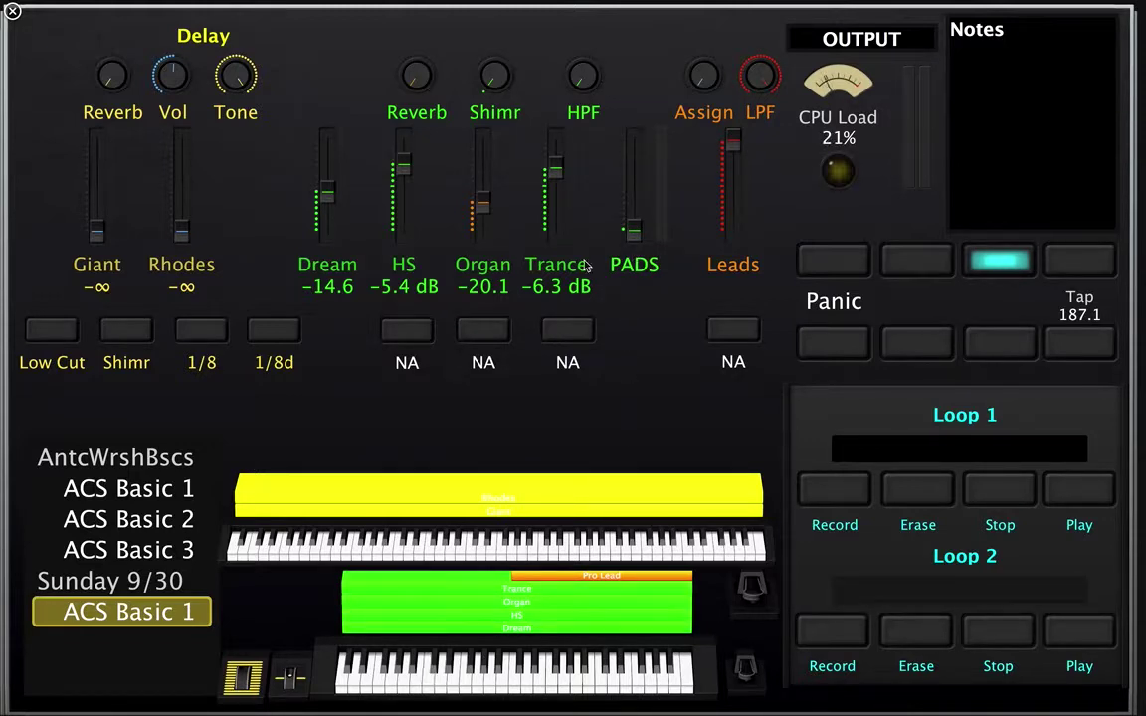
pyautogui.moveTo(633, 231); pyautogui.dragTo(628, 32)
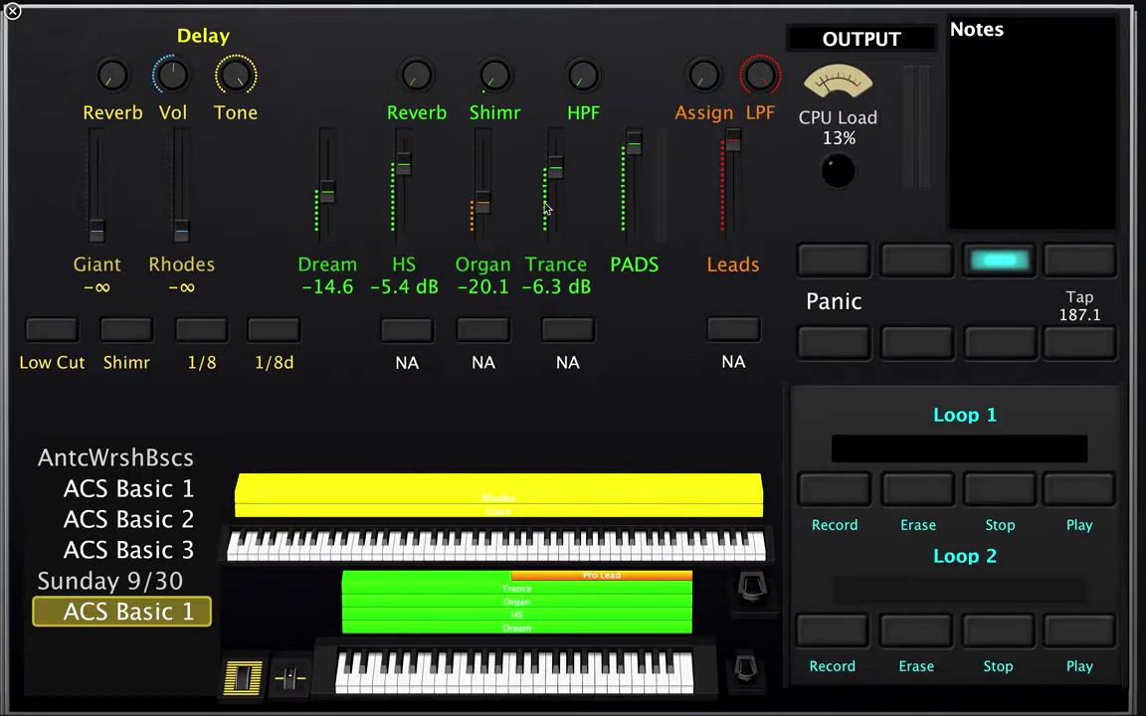
pyautogui.moveTo(484, 204); pyautogui.dragTo(554, 207)
pyautogui.moveTo(402, 204); pyautogui.dragTo(397, 252)
# Increase the Reverb and Shimr effect amounts.
pyautogui.moveTo(424, 79); pyautogui.dragTo(423, 24)
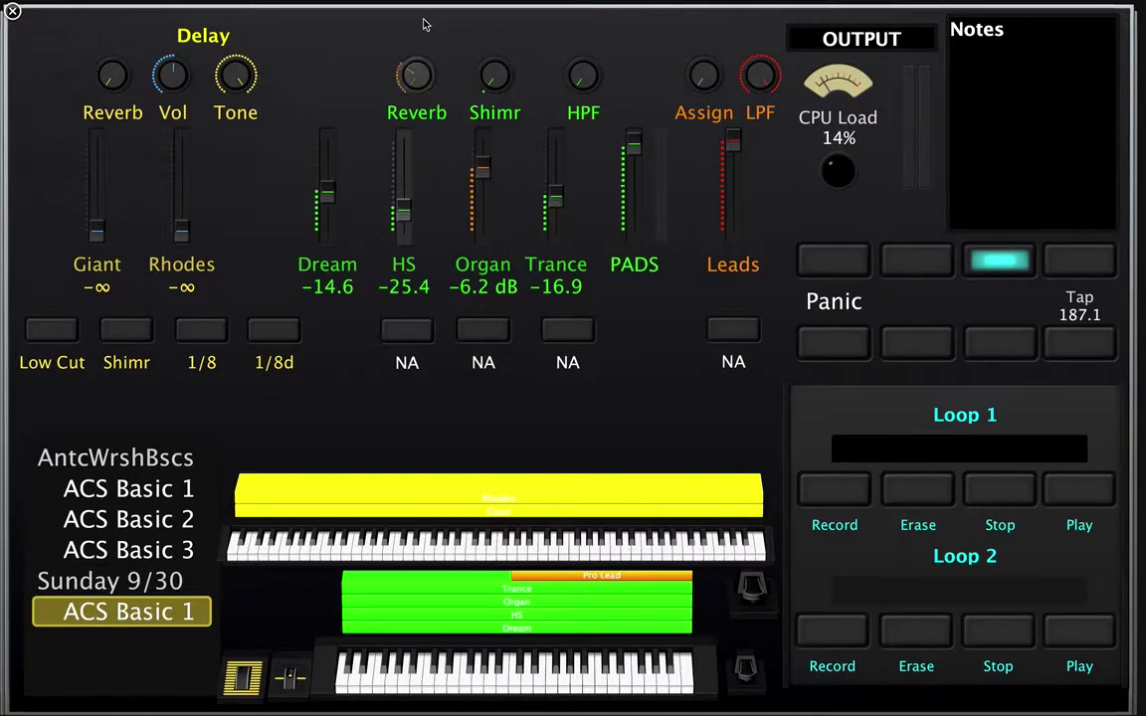
pyautogui.moveTo(498, 84); pyautogui.dragTo(494, 5)
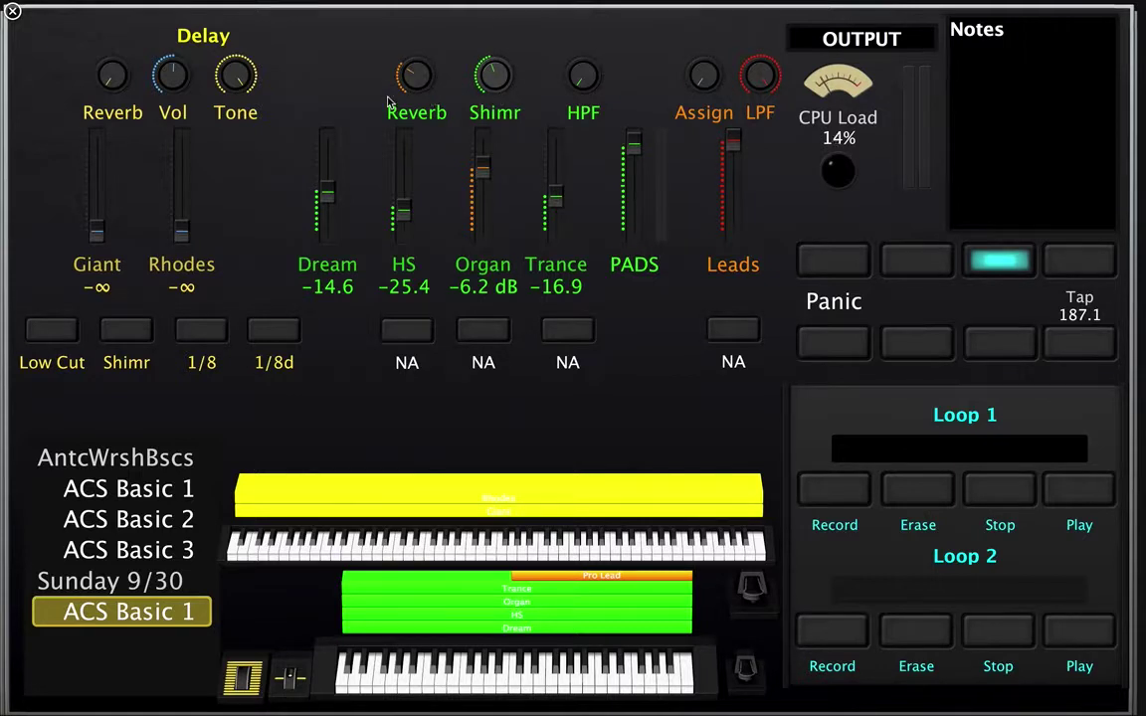
pyautogui.moveTo(425, 99); pyautogui.dragTo(422, 34)
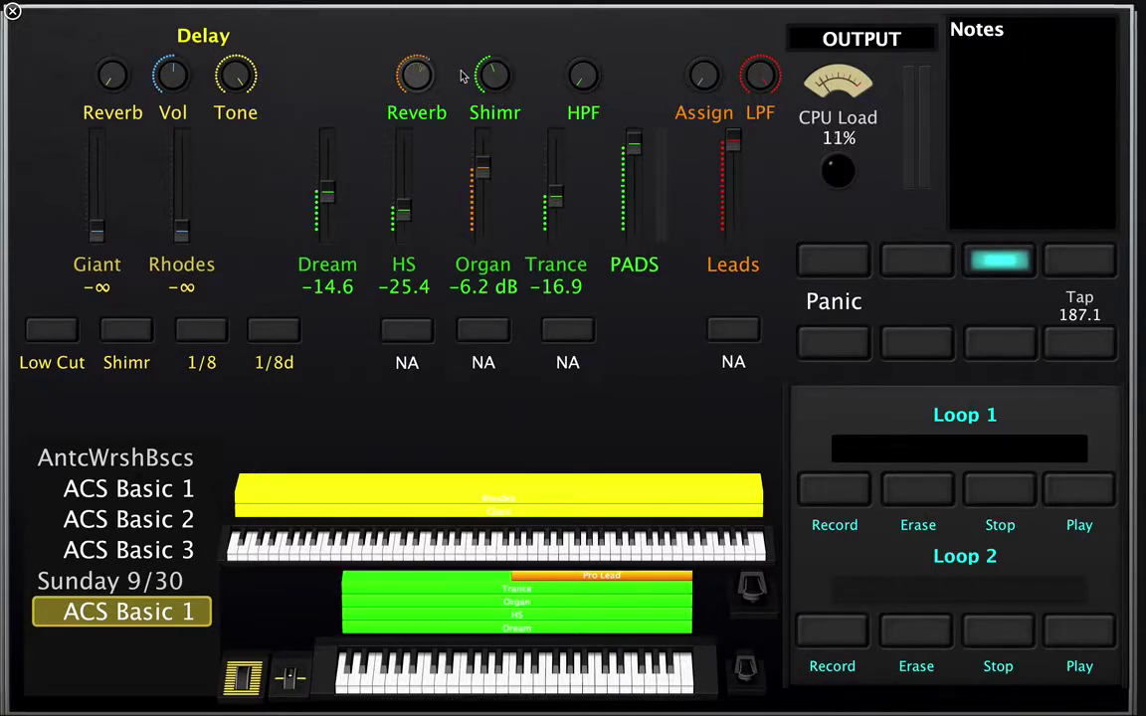
pyautogui.moveTo(491, 72); pyautogui.dragTo(501, 21)
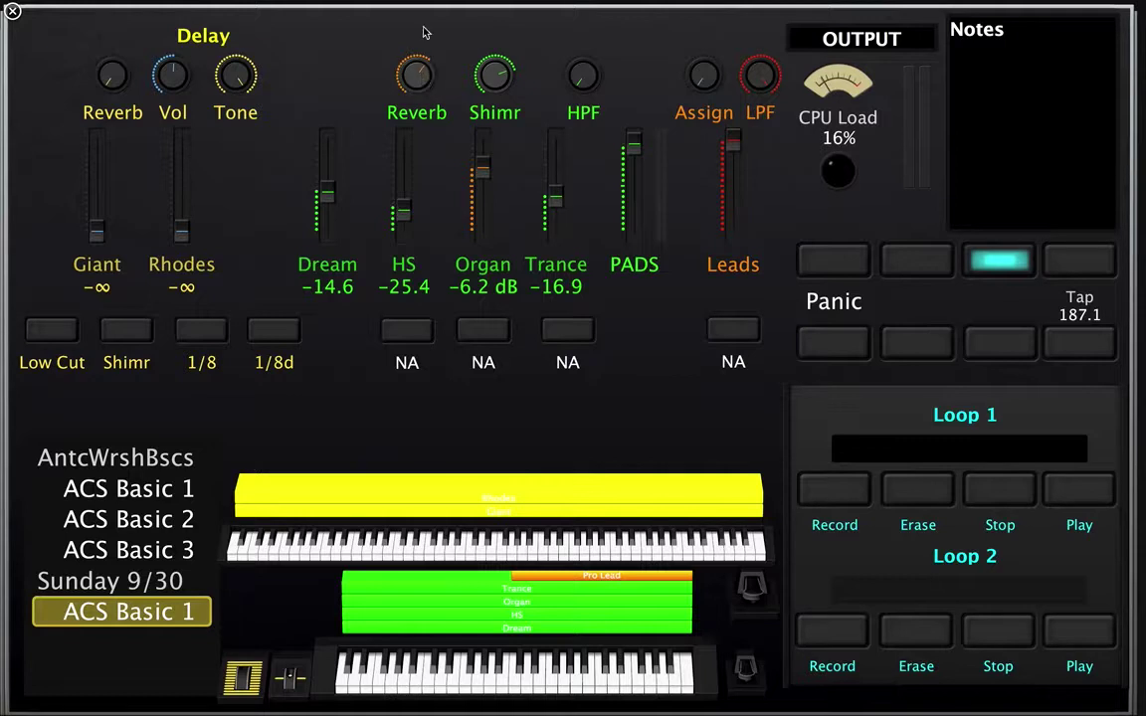
# Settle Organ at -13.4, Trance at -10.8 and HS at -4.4 dB, nudging PADS up.
pyautogui.moveTo(483, 176); pyautogui.dragTo(483, 195)
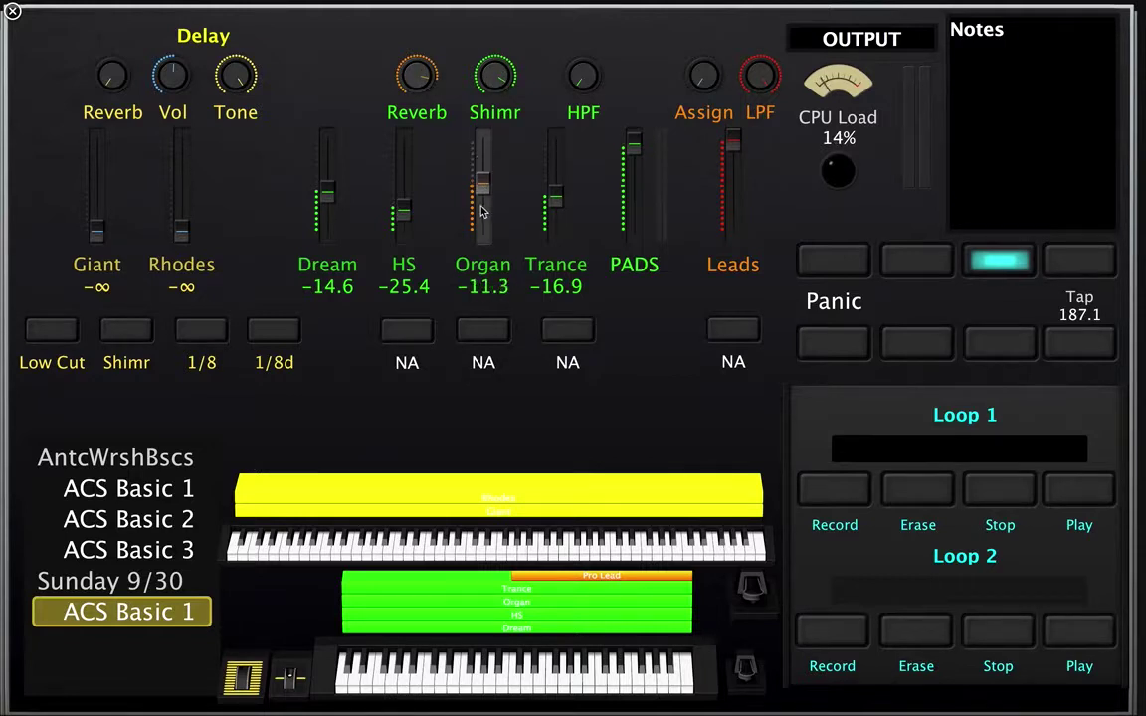
pyautogui.moveTo(555, 194); pyautogui.dragTo(558, 171)
pyautogui.moveTo(403, 211); pyautogui.dragTo(403, 150)
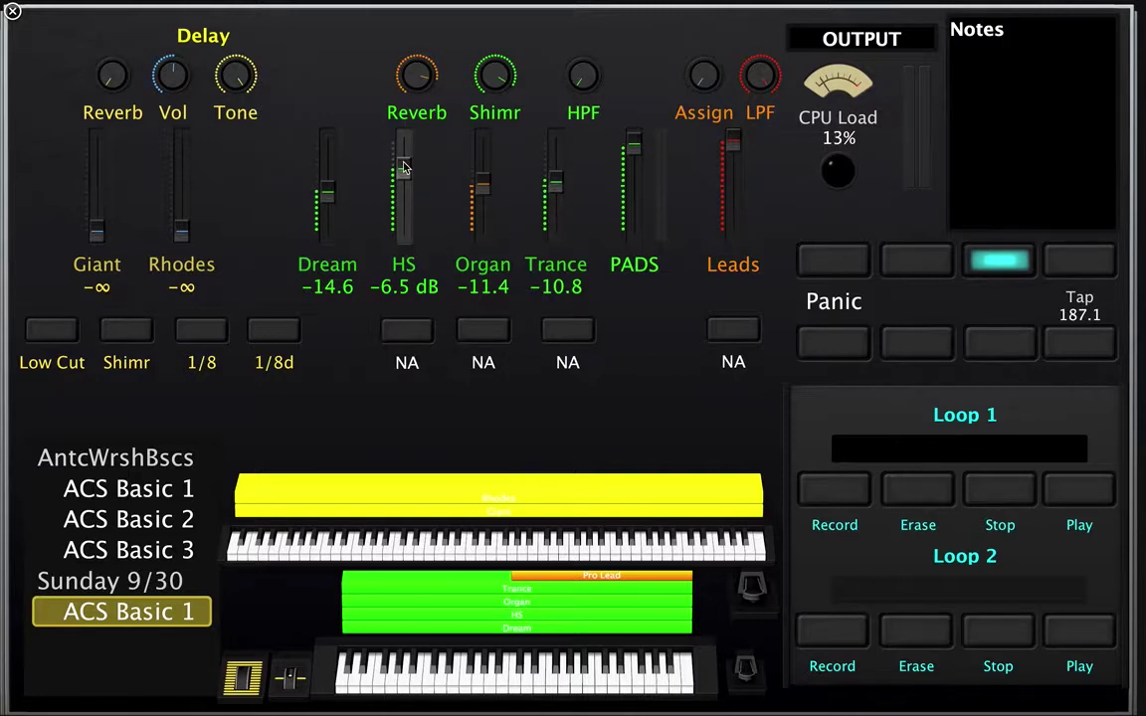
pyautogui.click(747, 672)
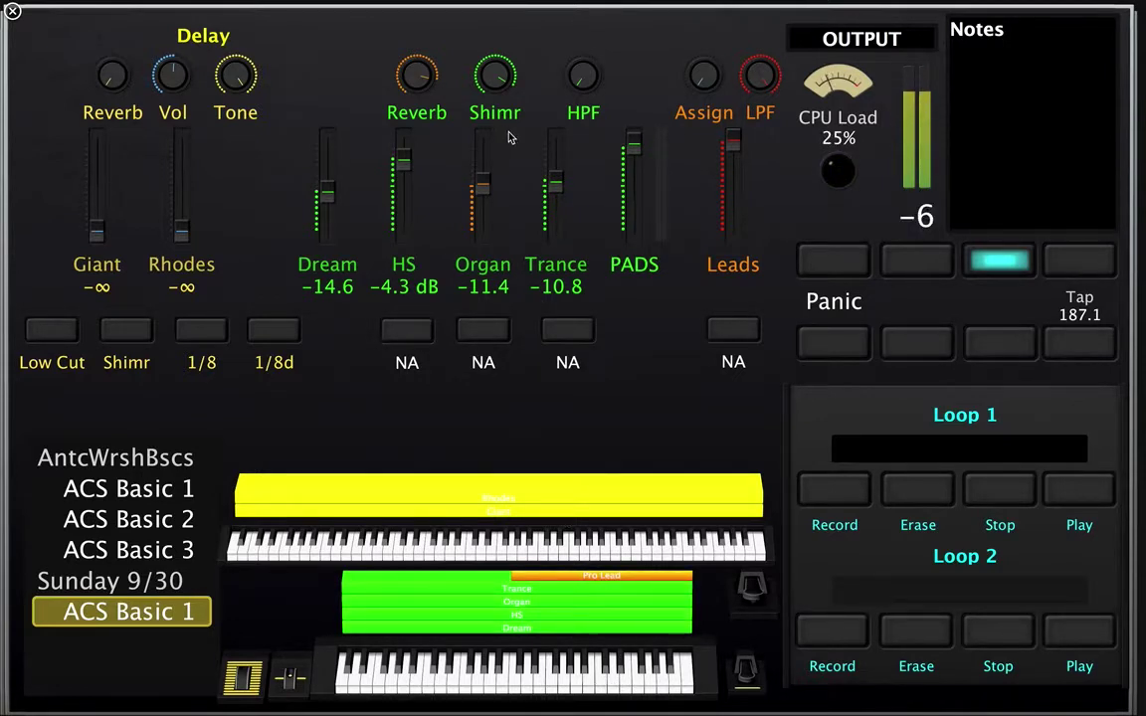
pyautogui.moveTo(404, 162)
pyautogui.mouseDown()
pyautogui.moveTo(403, 248)
pyautogui.moveTo(403, 164)
pyautogui.mouseUp()
pyautogui.moveTo(482, 185); pyautogui.dragTo(481, 219)
pyautogui.moveTo(483, 265); pyautogui.dragTo(482, 186)
pyautogui.moveTo(635, 149)
pyautogui.mouseDown()
pyautogui.moveTo(634, 194)
pyautogui.moveTo(631, 142)
pyautogui.mouseUp()
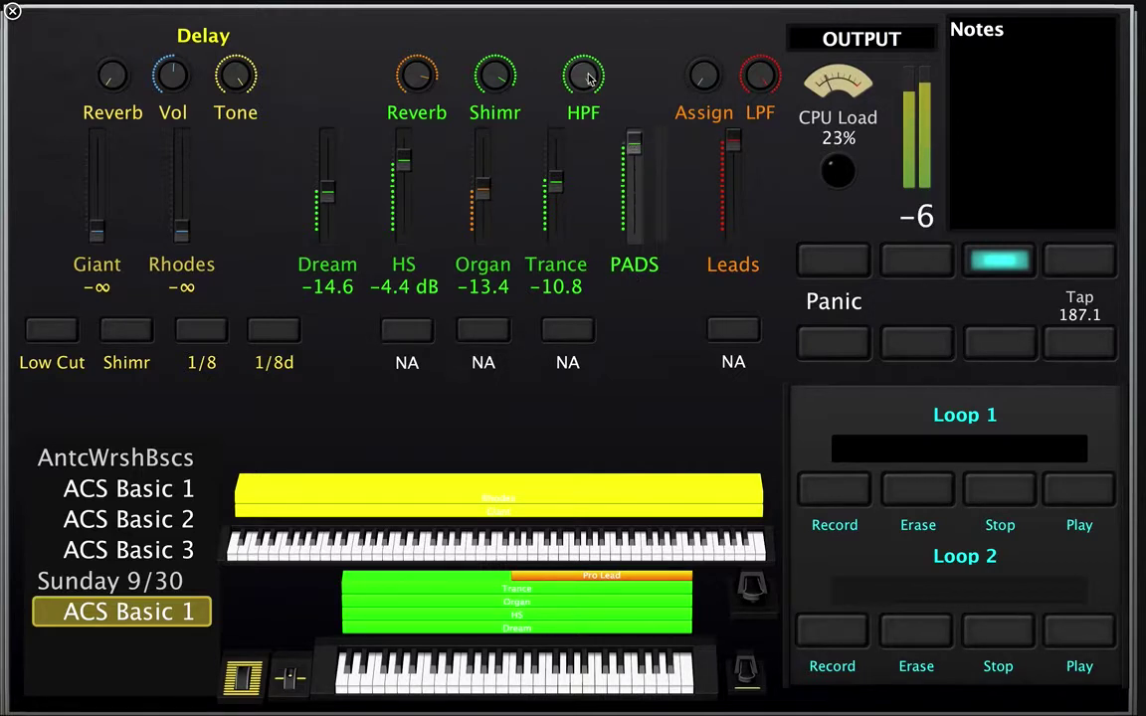
# Adjust the HPF, lower PADS, drop Organ to -40.0 and pull Trance fully down.
pyautogui.moveTo(585, 84); pyautogui.dragTo(586, 77)
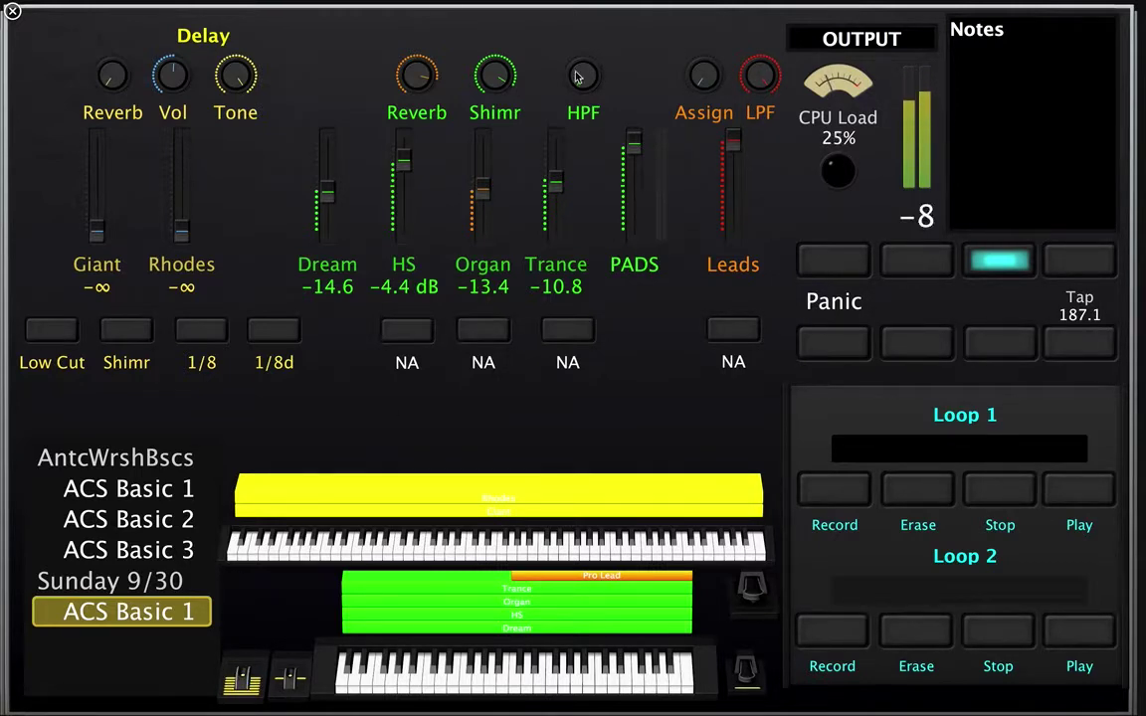
pyautogui.moveTo(582, 75); pyautogui.dragTo(576, 46)
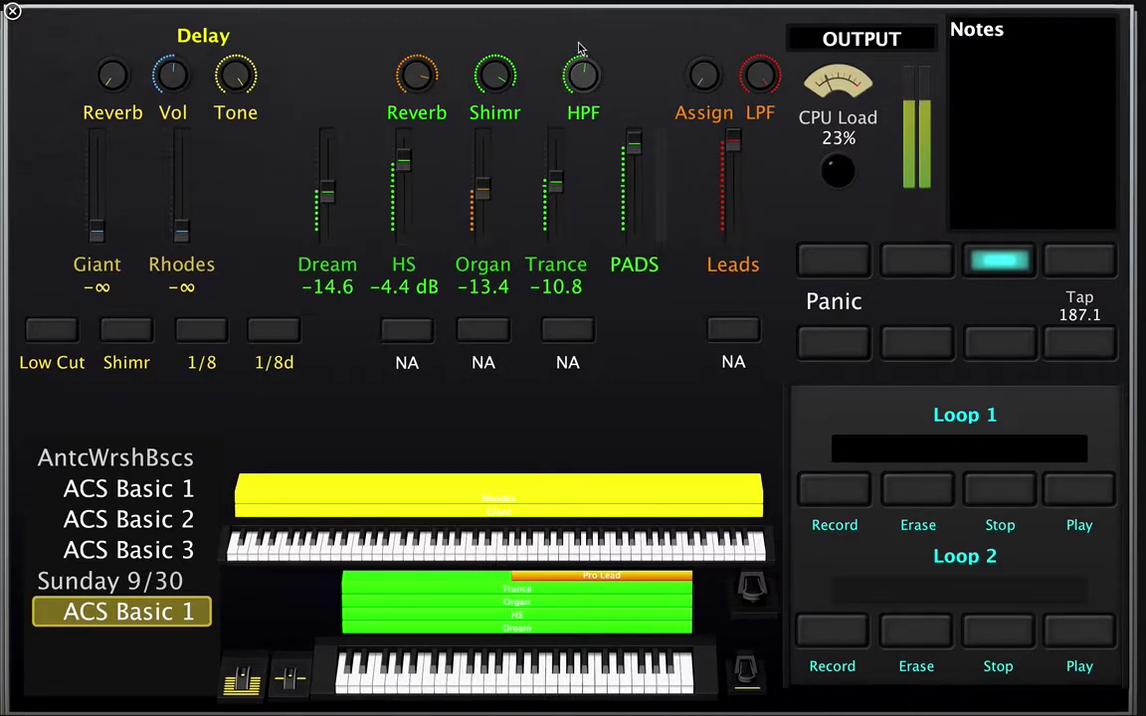
pyautogui.moveTo(635, 146); pyautogui.dragTo(631, 218)
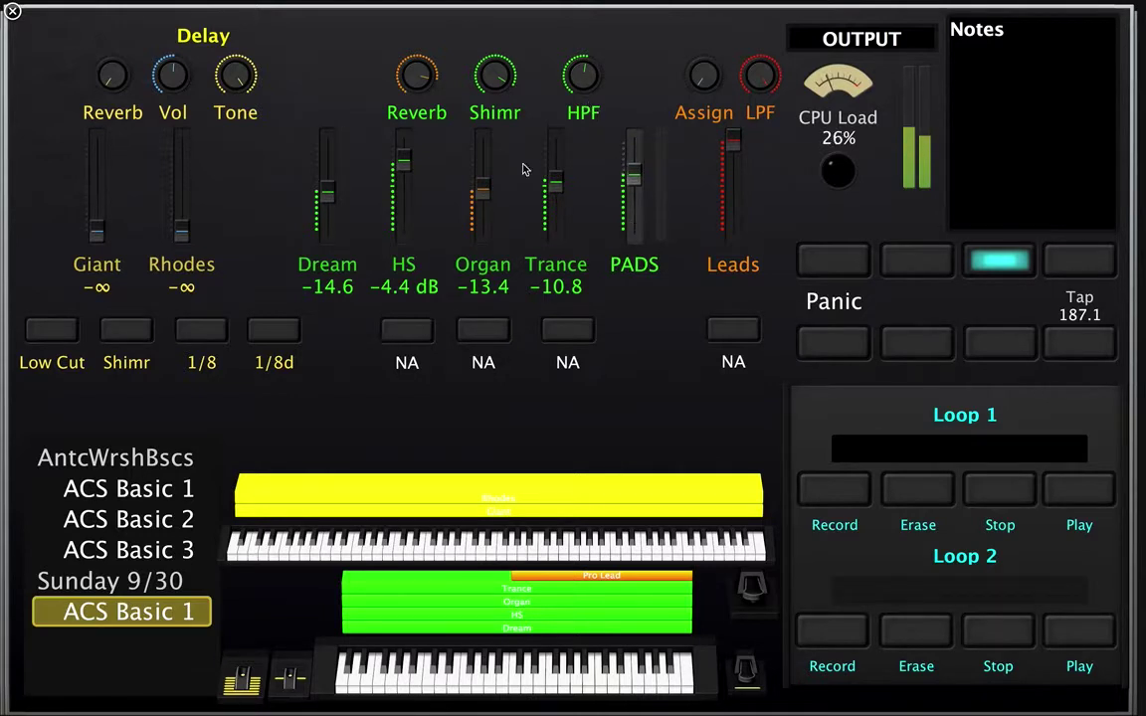
pyautogui.moveTo(480, 192); pyautogui.dragTo(482, 239)
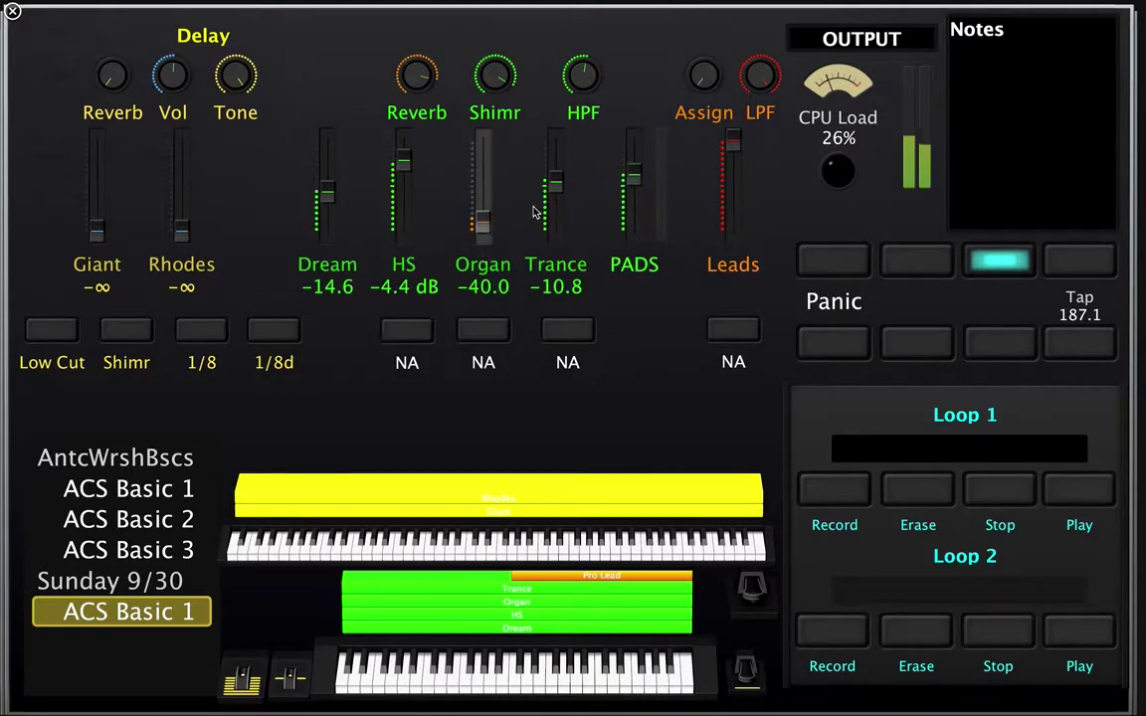
pyautogui.moveTo(555, 184); pyautogui.dragTo(552, 303)
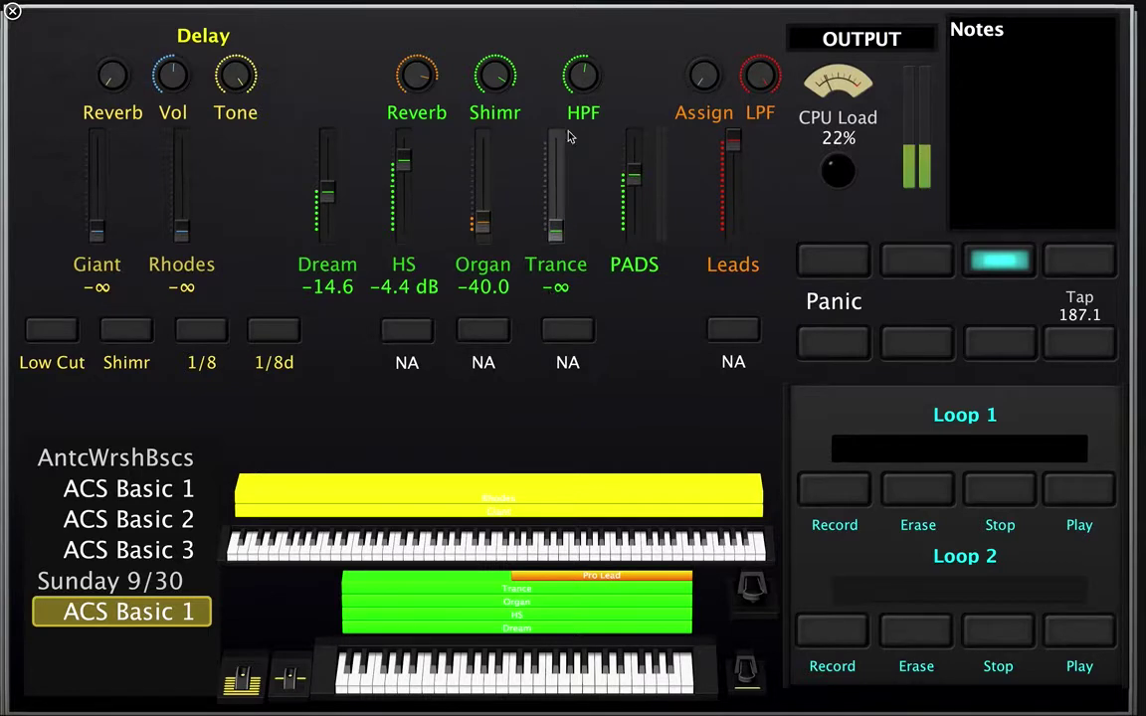
pyautogui.moveTo(583, 70); pyautogui.dragTo(573, 90)
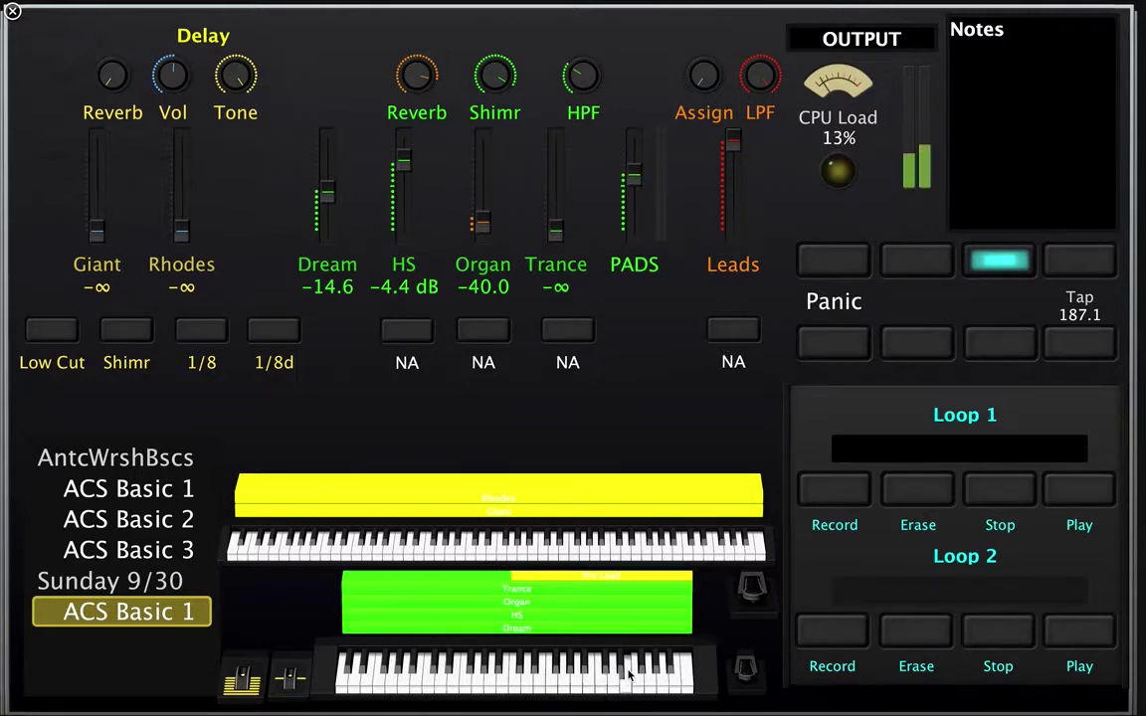
# Drag the PADS fader to the bottom of its track.
pyautogui.moveTo(622, 176); pyautogui.dragTo(639, 331)
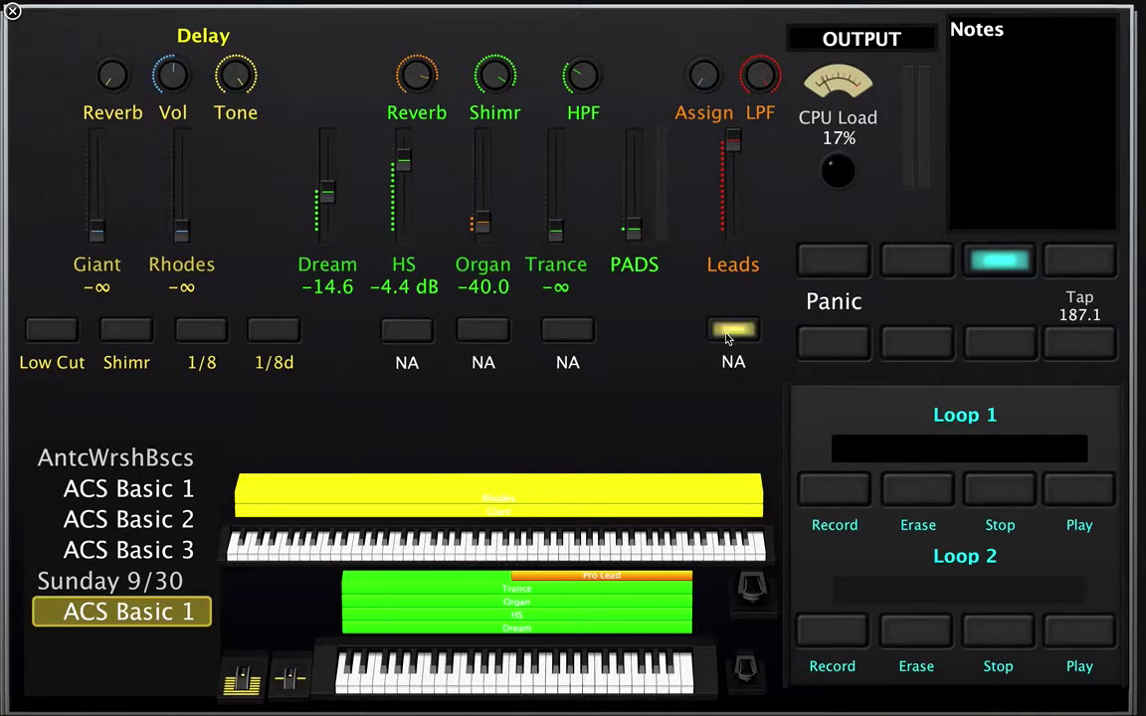
# Switch Leads off, preview ACS Basic 2, return to ACS Basic 1, and turn off the first pad trigger.
pyautogui.click(726, 338)
pyautogui.click(130, 515)
pyautogui.click(142, 615)
pyautogui.click(843, 264)
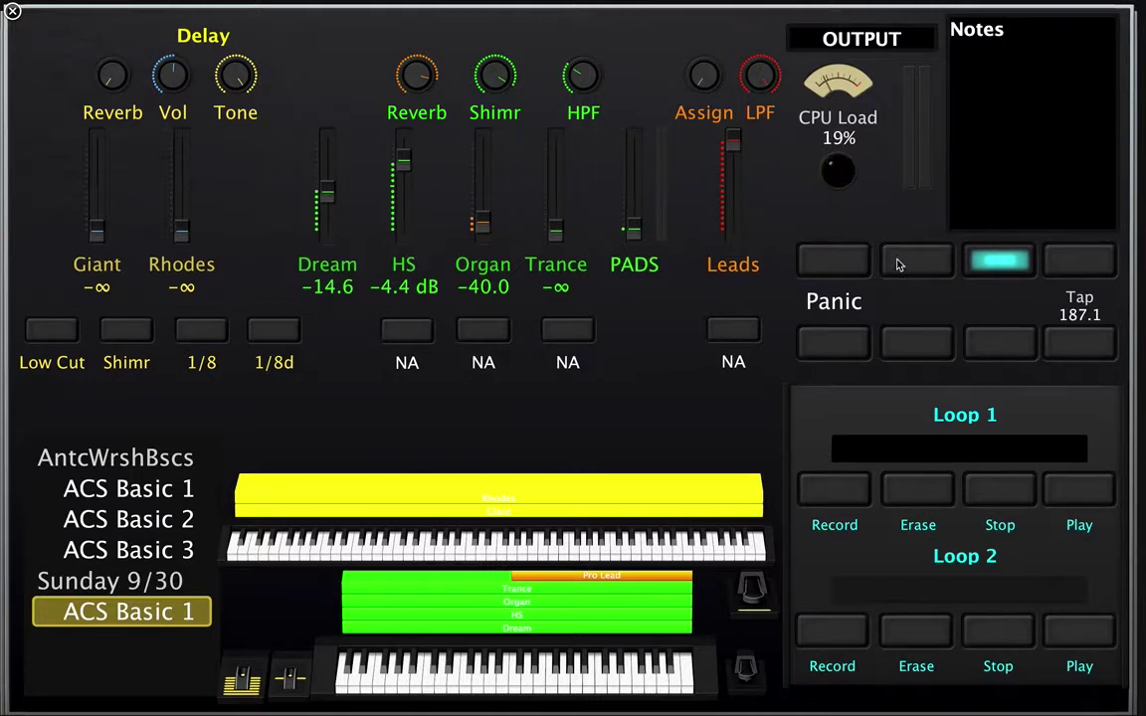
# Tap the tempo to 84.4, then leave full-screen Perform mode for Edit mode.
pyautogui.click(1077, 261)
pyautogui.click(13, 11)
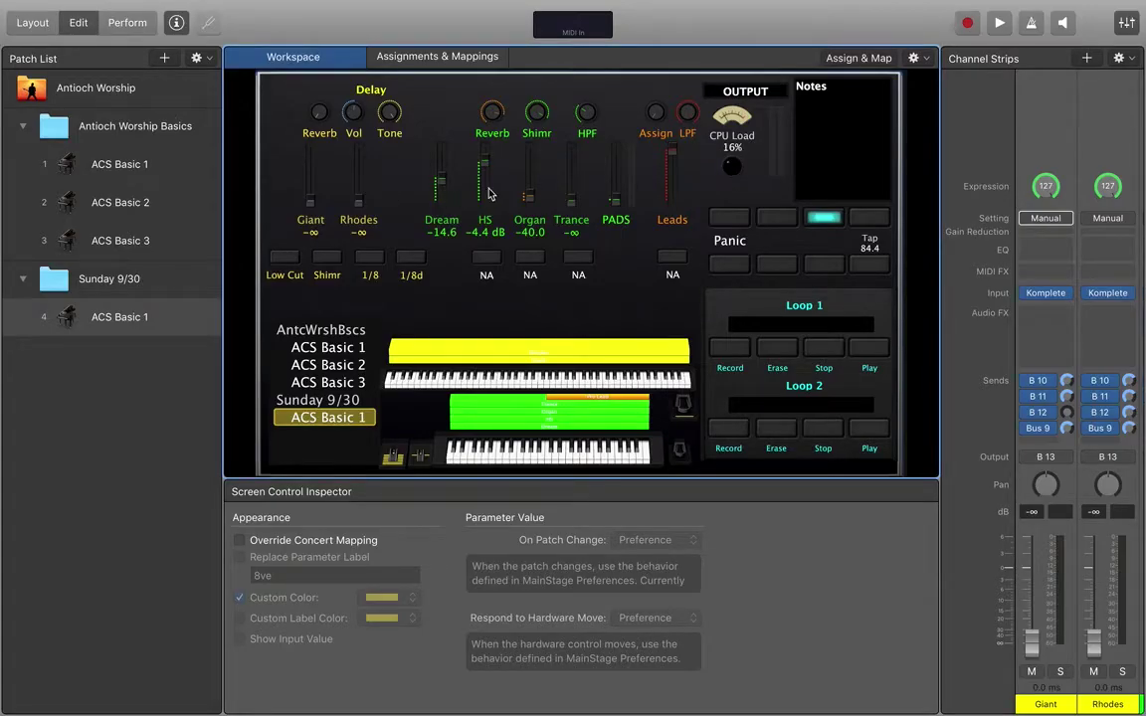
# Step through ACS Basic 1, 2 and 3 in the Patch List, then select the Sunday 9/30 set.
pyautogui.click(130, 167)
pyautogui.click(127, 203)
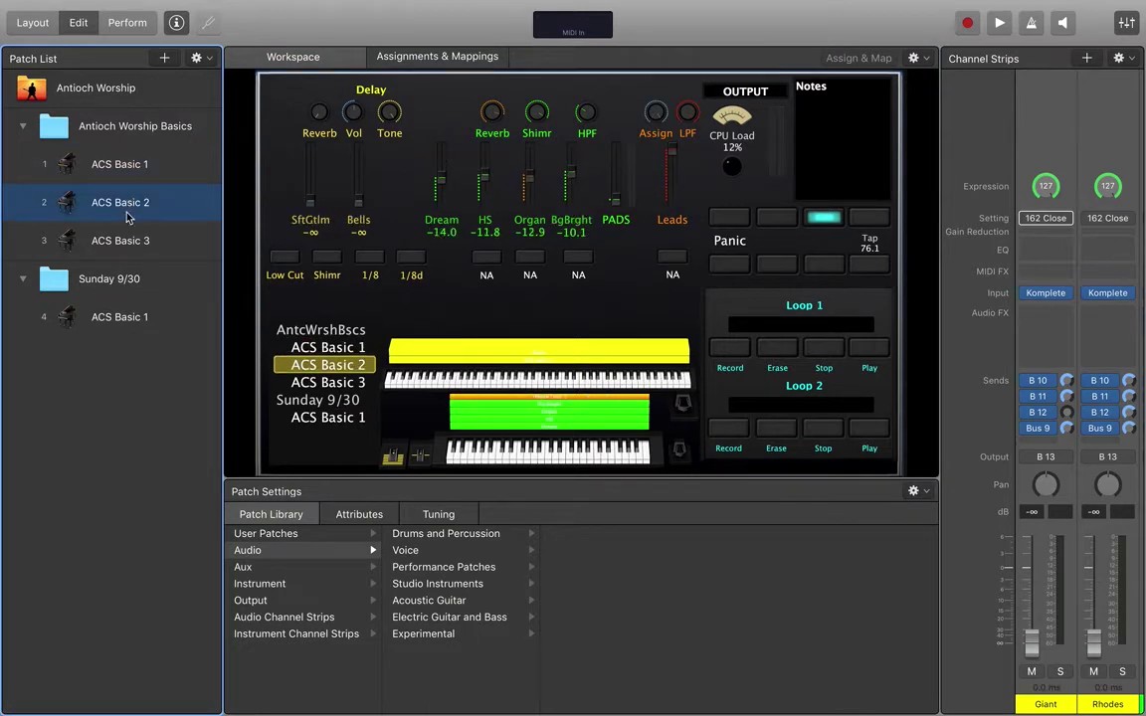
pyautogui.click(127, 242)
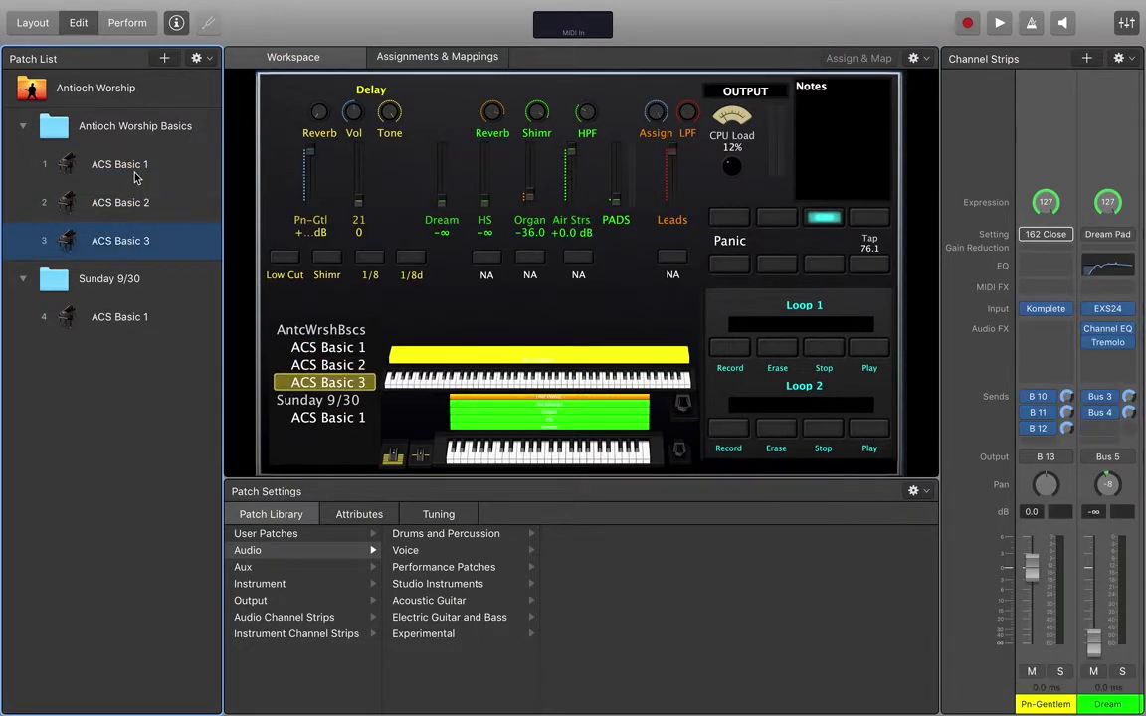
pyautogui.click(130, 202)
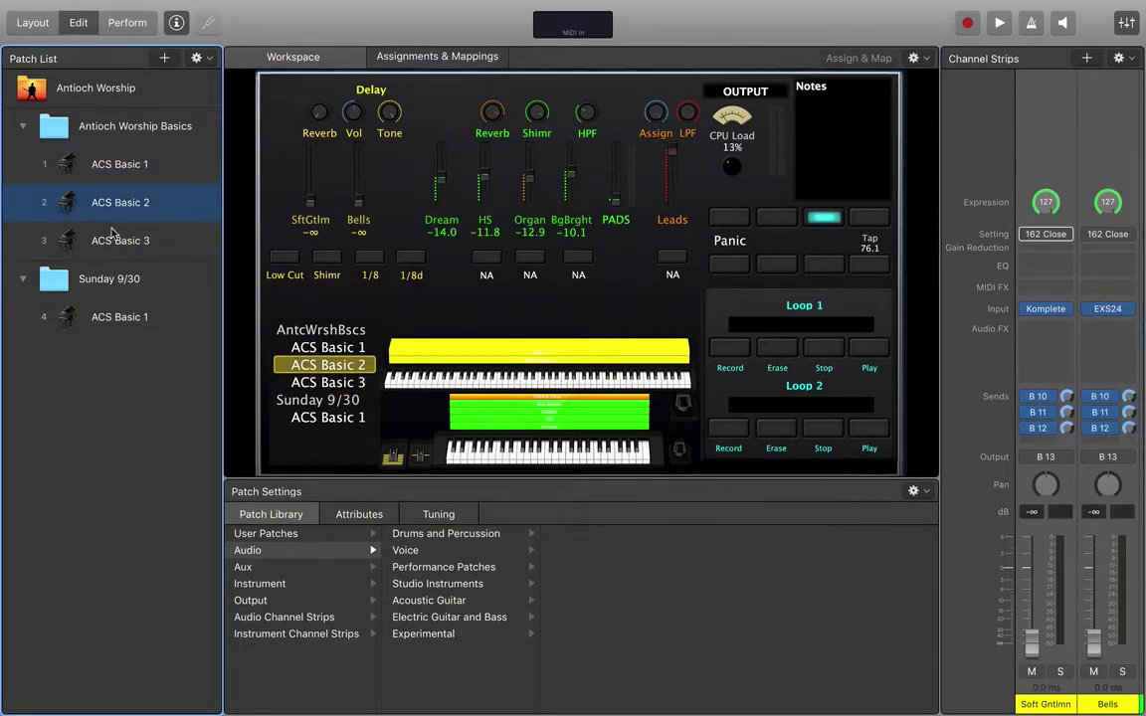
pyautogui.click(131, 165)
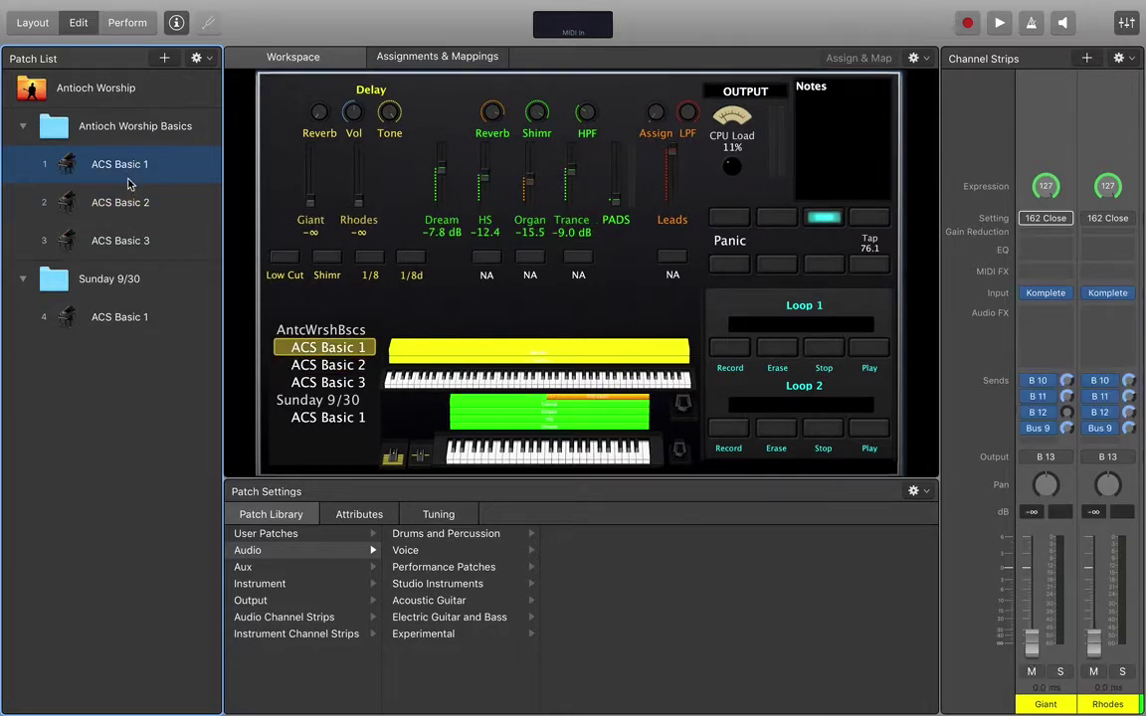
pyautogui.click(99, 279)
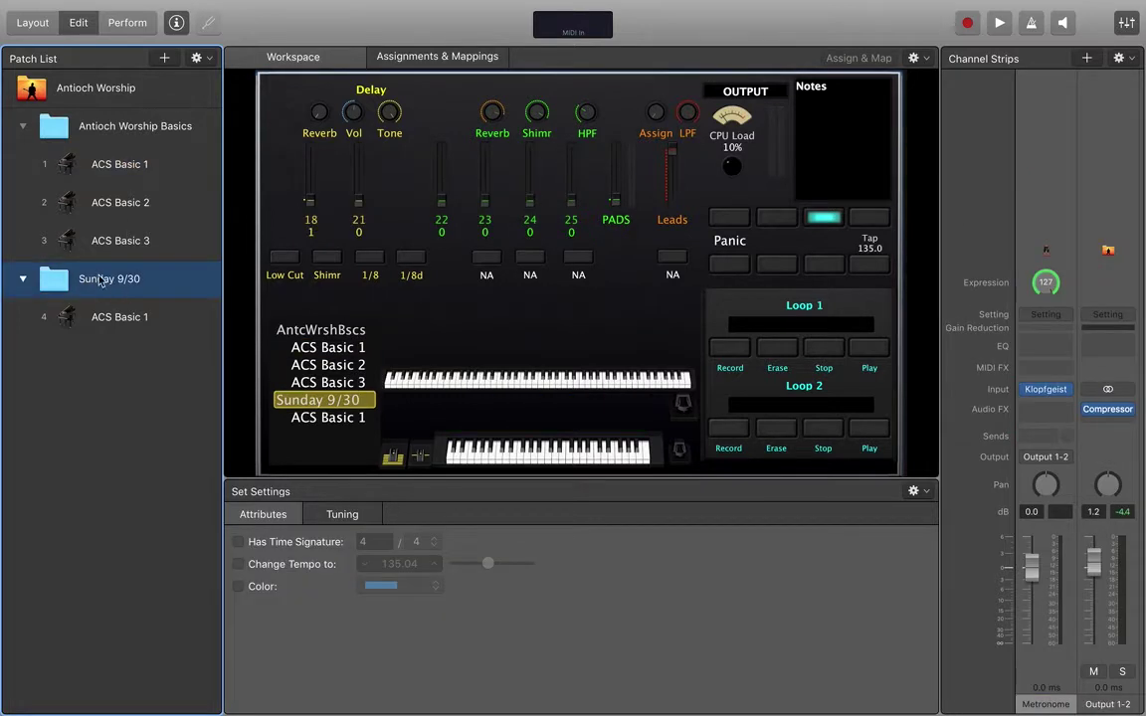
pyautogui.click(196, 58)
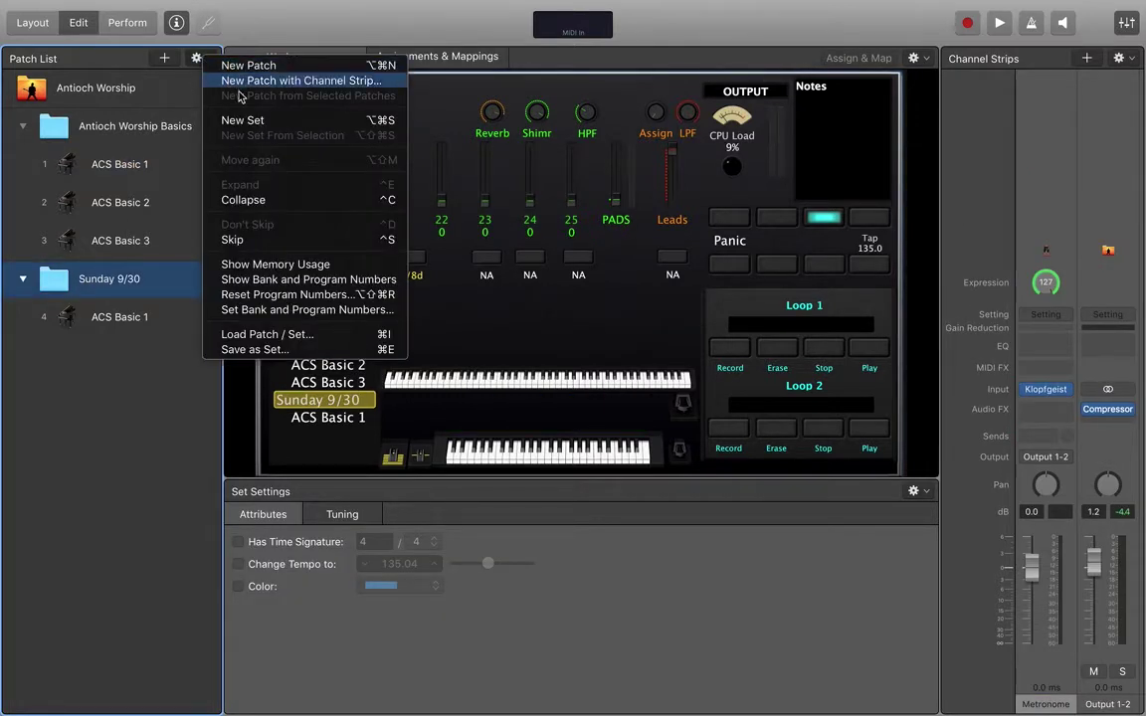
pyautogui.click(178, 62)
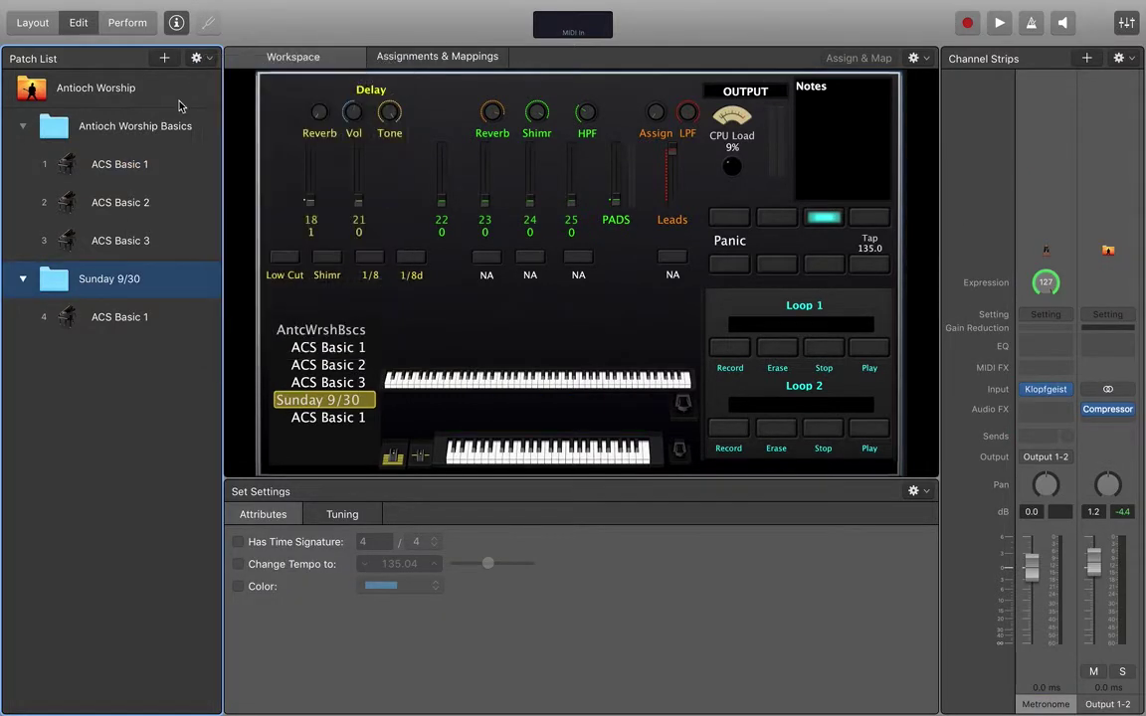
pyautogui.click(122, 328)
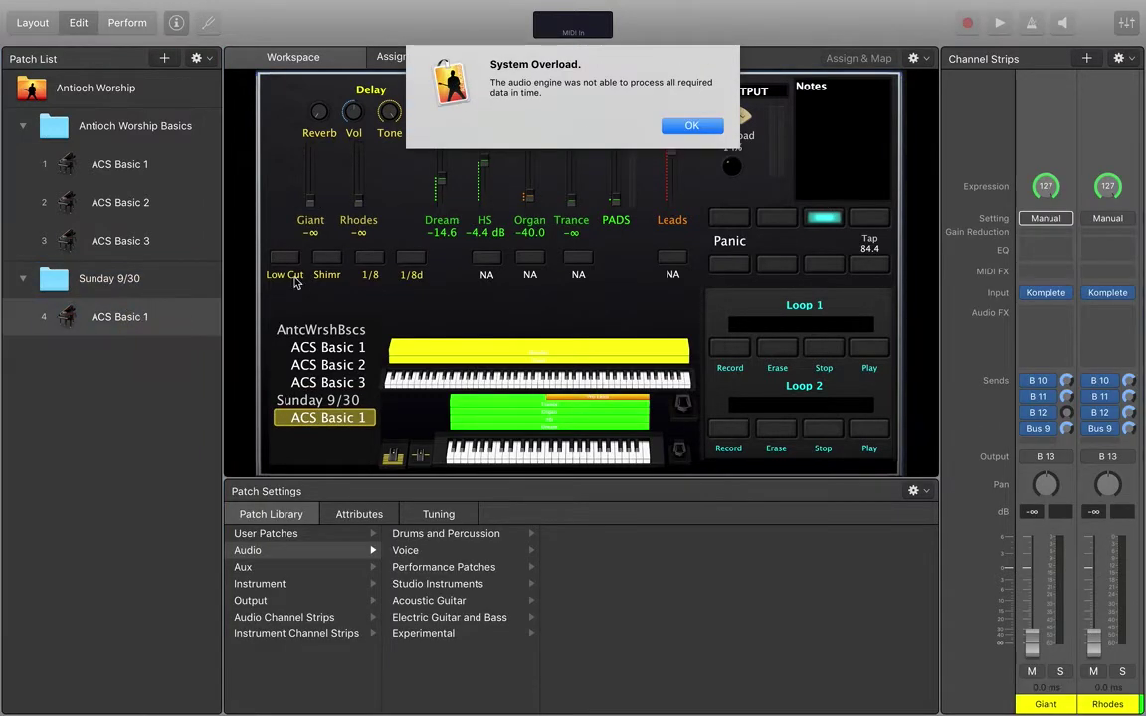
pyautogui.click(691, 125)
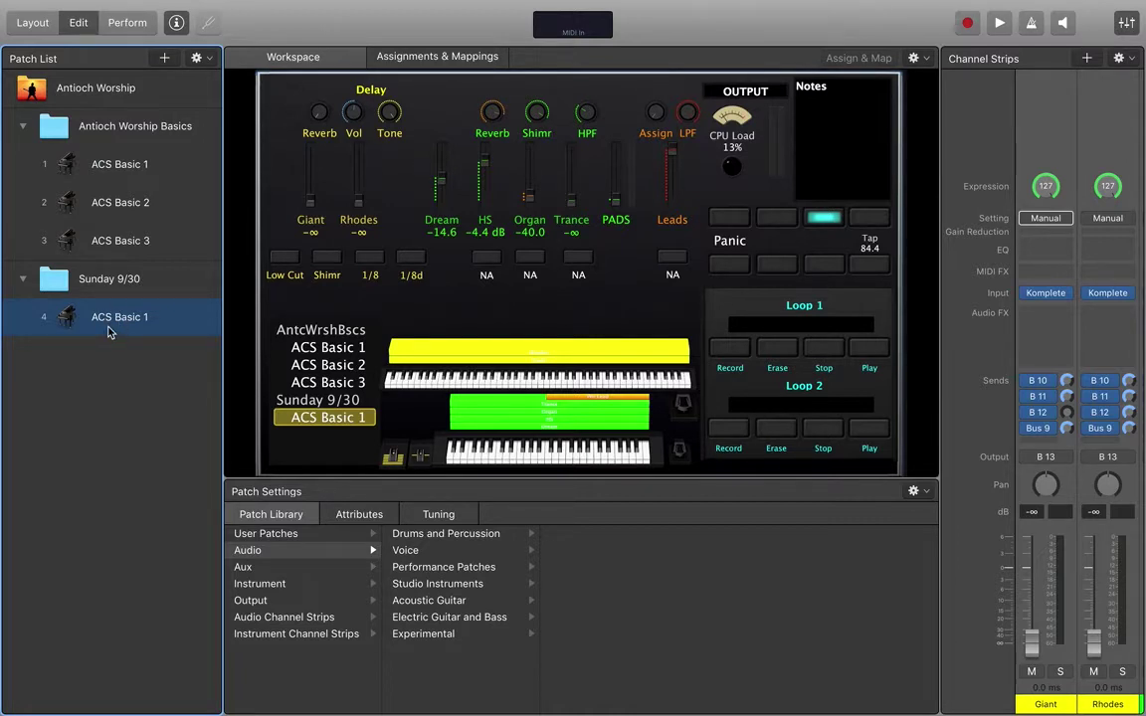
pyautogui.click(109, 286)
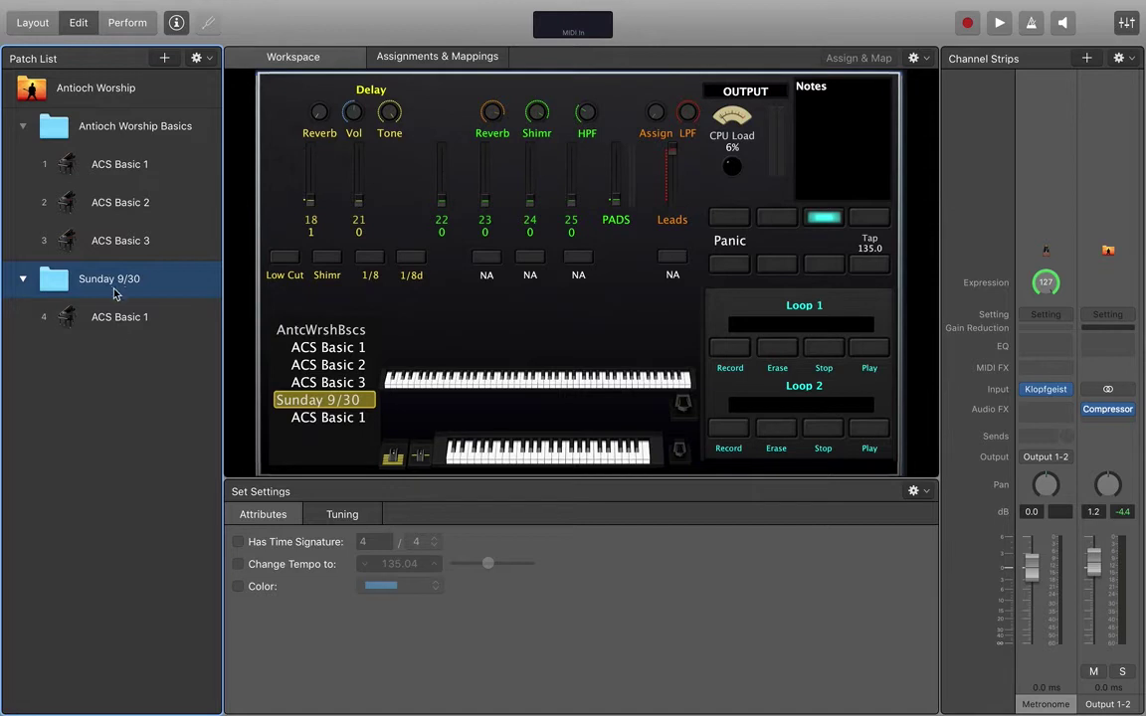
# Dismiss the overload alert and copy ACS Basic 2 into Sunday 9/30 as patch 5, after ACS Basic 1.
pyautogui.click(131, 167)
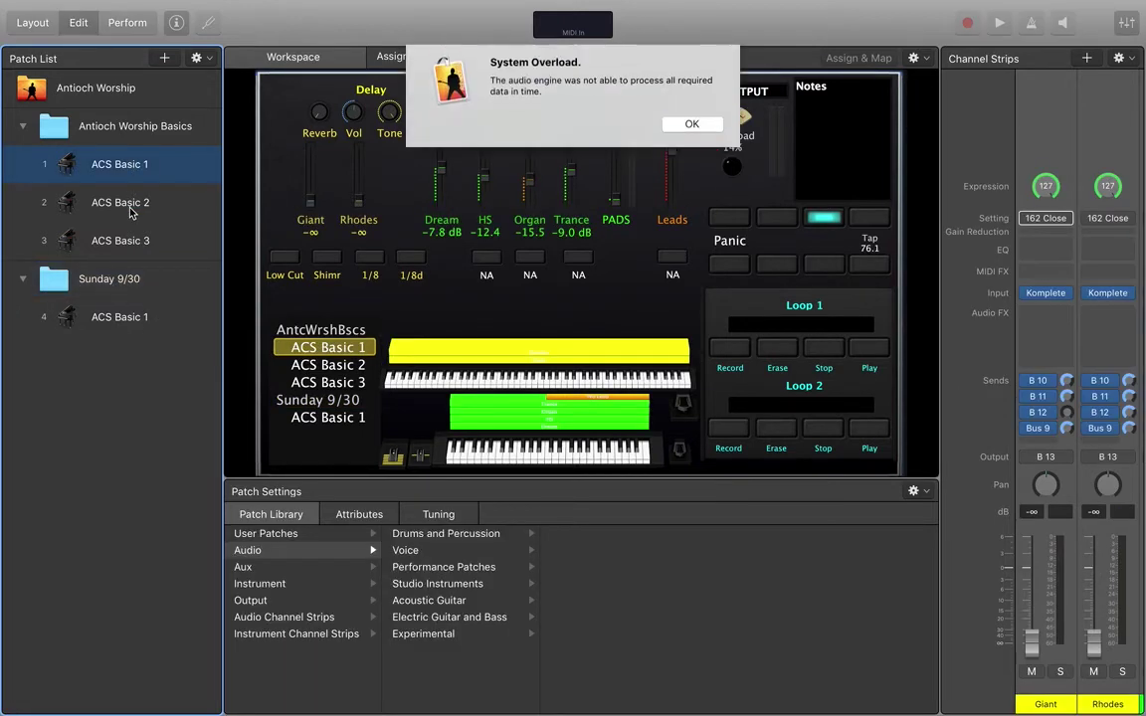
pyautogui.click(694, 126)
pyautogui.click(115, 199)
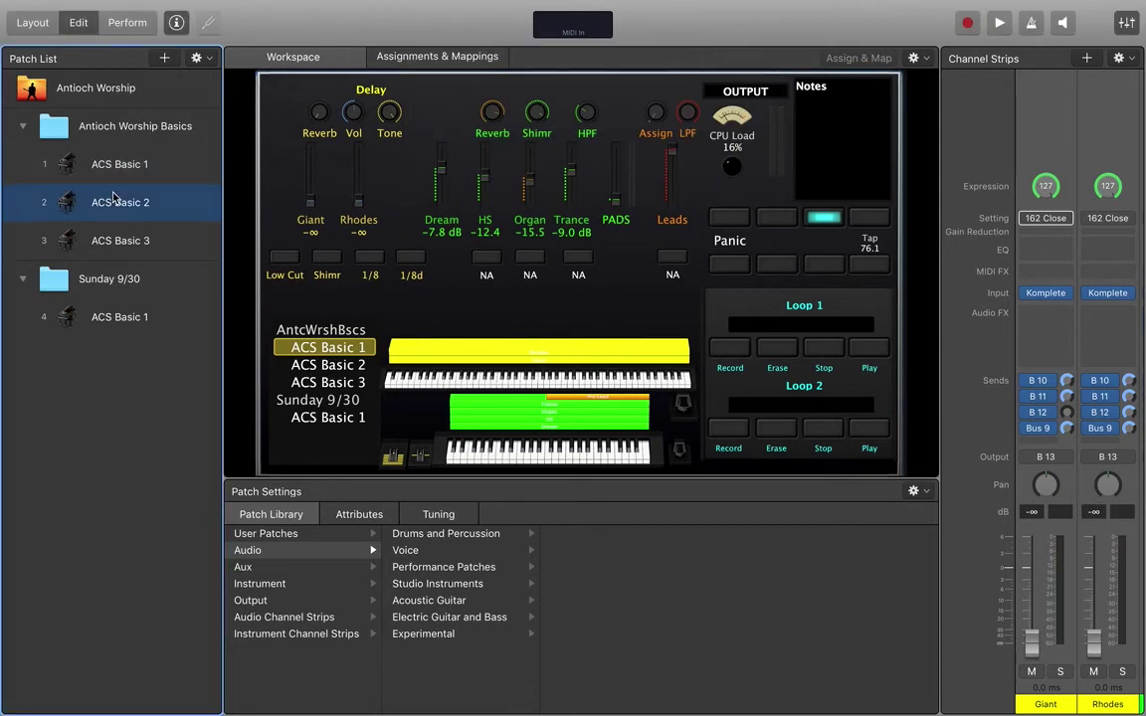
pyautogui.click(134, 283)
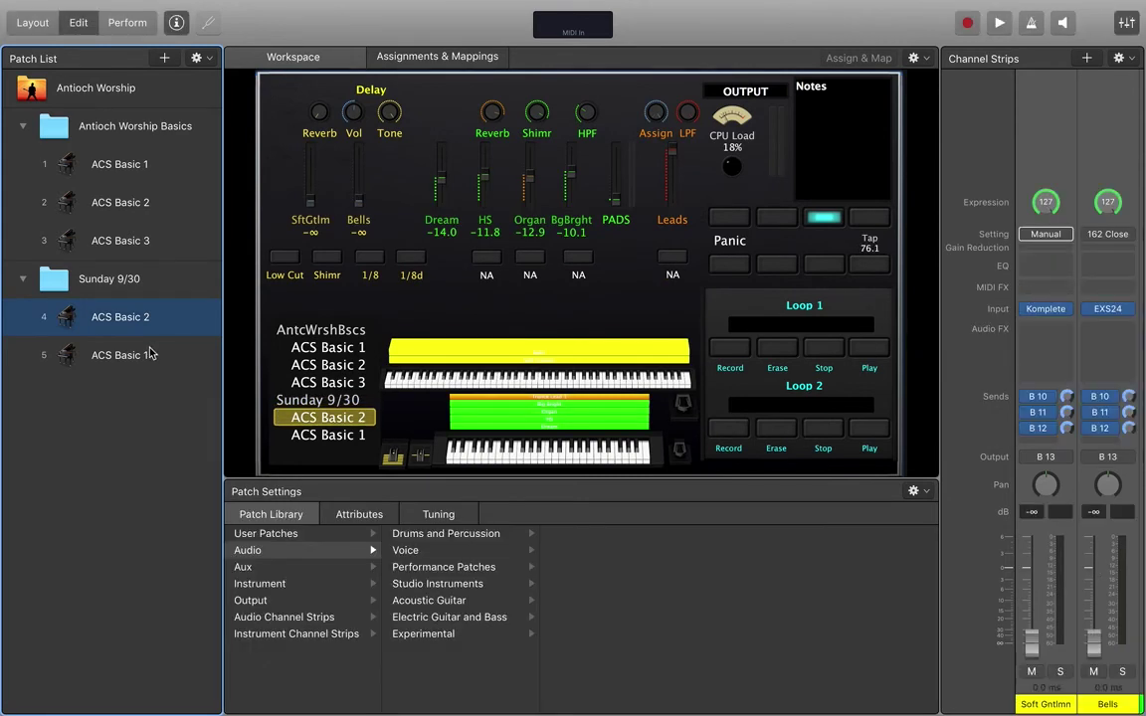
pyautogui.moveTo(146, 350)
pyautogui.mouseDown()
pyautogui.moveTo(115, 373)
pyautogui.moveTo(139, 370)
pyautogui.mouseUp()
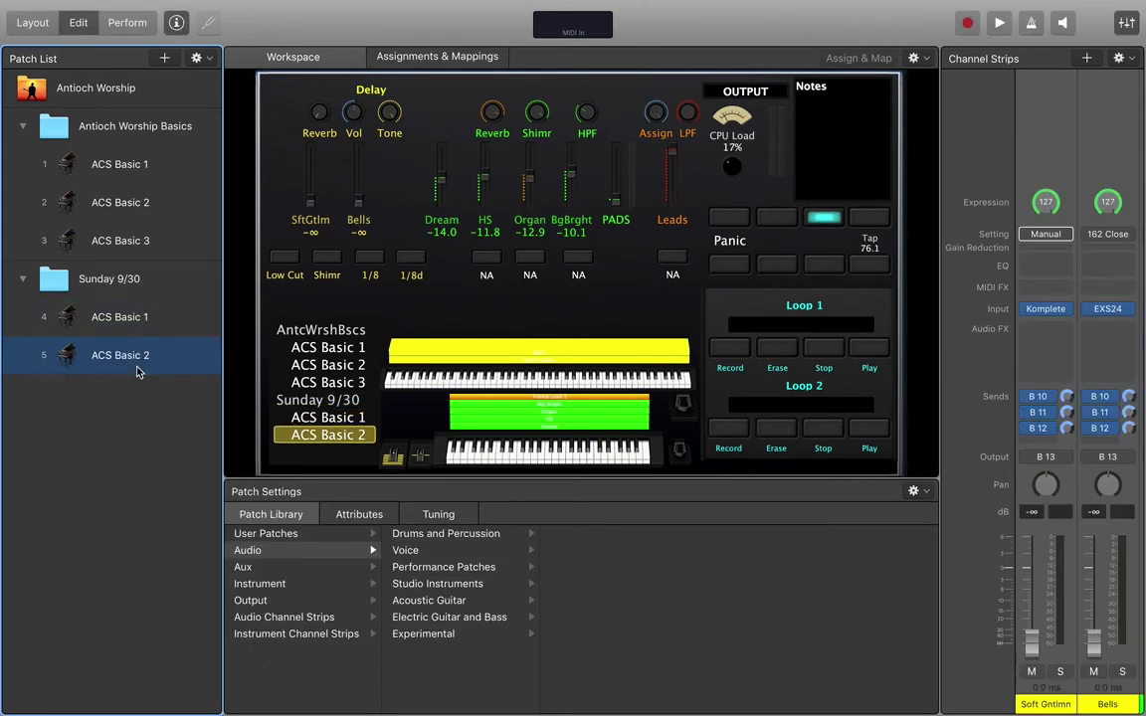